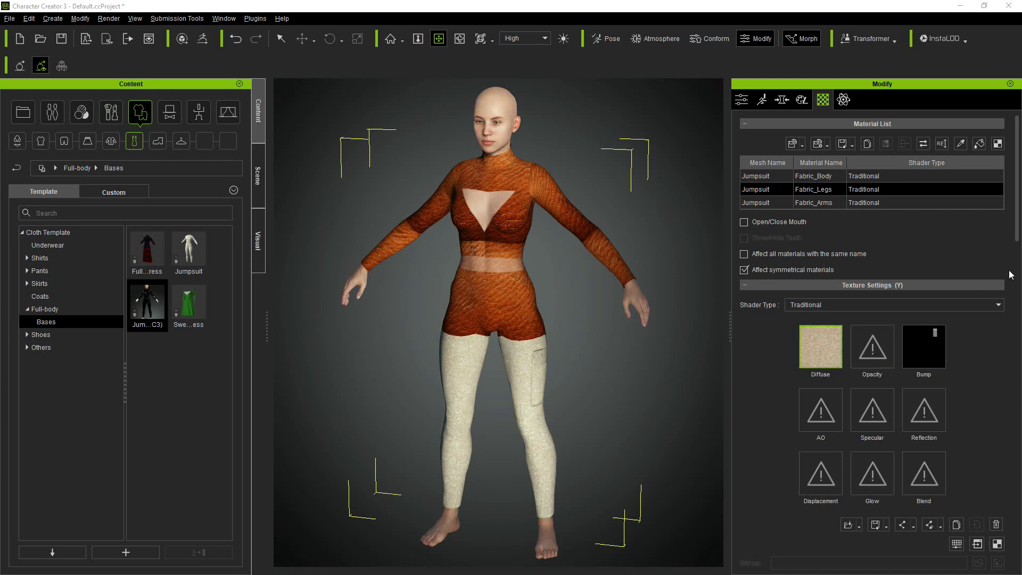
Select the jumpsuit's Fabric_Body material in the Material List
scroll(806, 420, "down", 10)
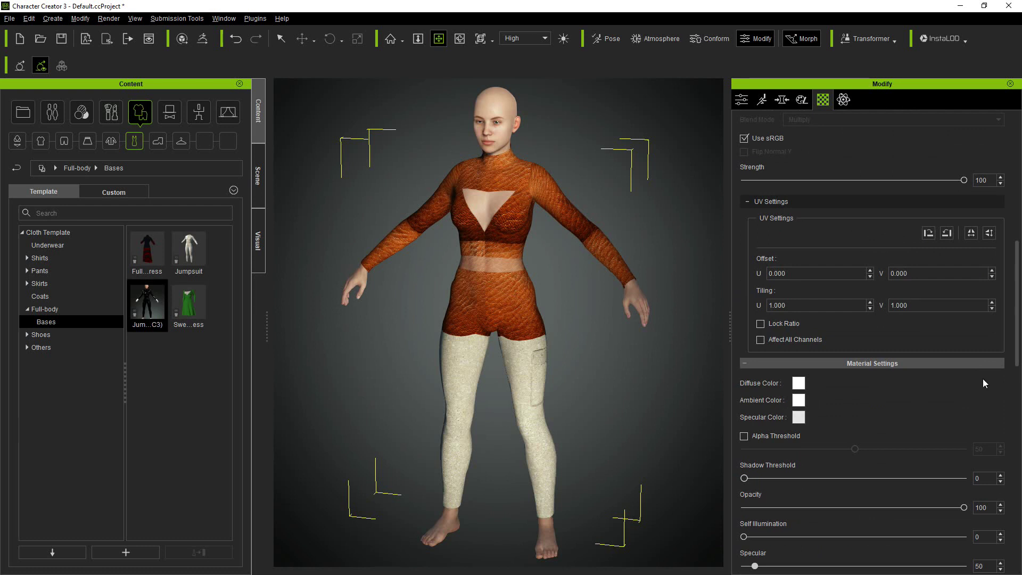
scroll(1016, 329, "up", 3)
scroll(1017, 306, "up", 10)
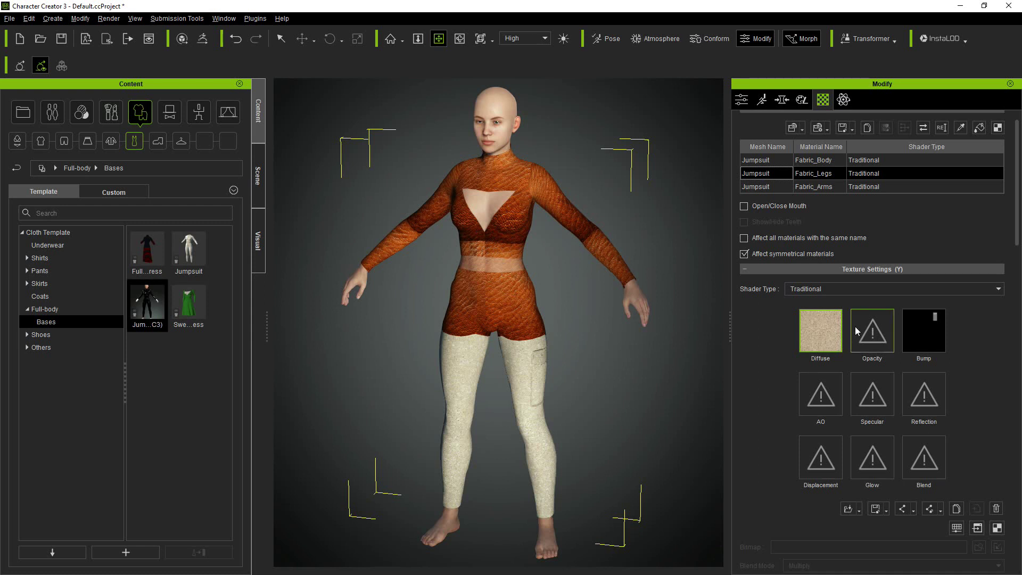
left_click(778, 161)
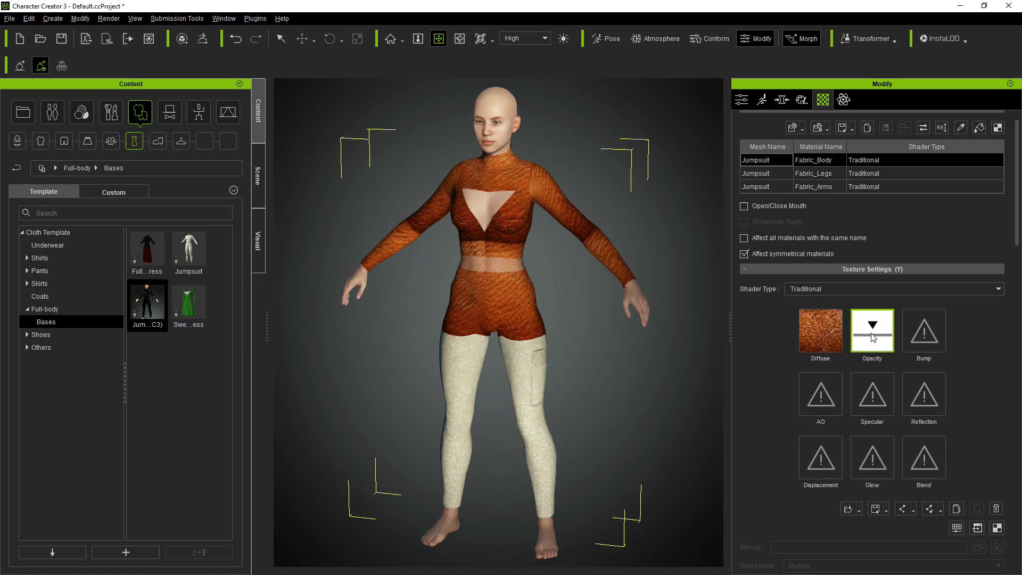
Try several Brightness values on the opacity map, settle at 100, and close Adjust Color
left_click(956, 528)
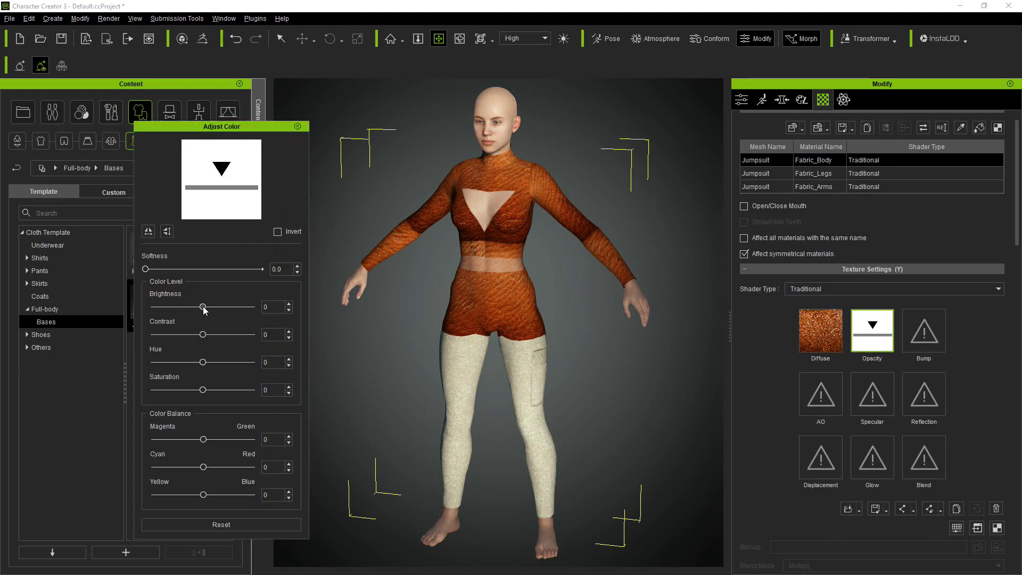
left_click_drag(203, 307, 219, 307)
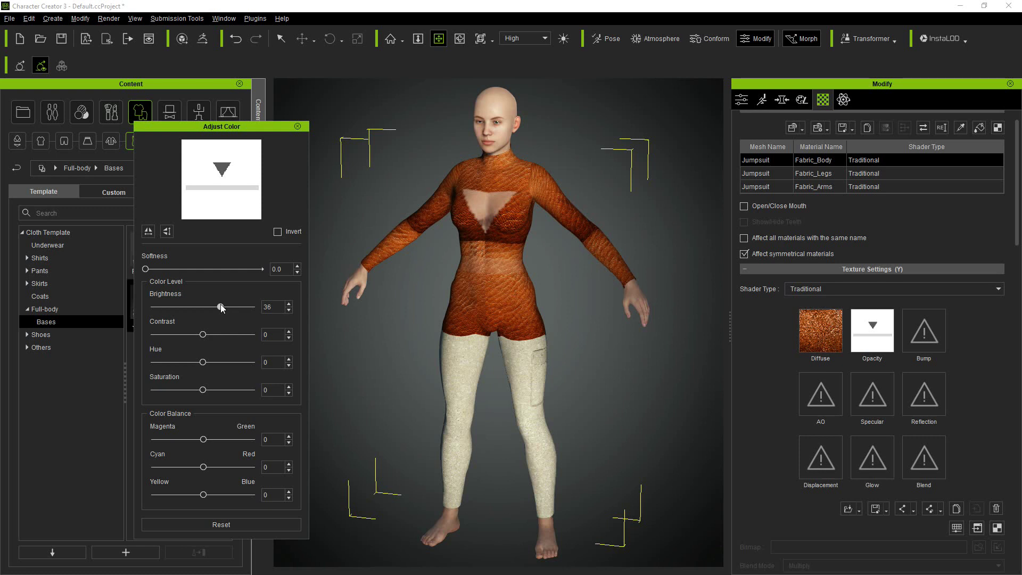
left_click_drag(220, 306, 225, 306)
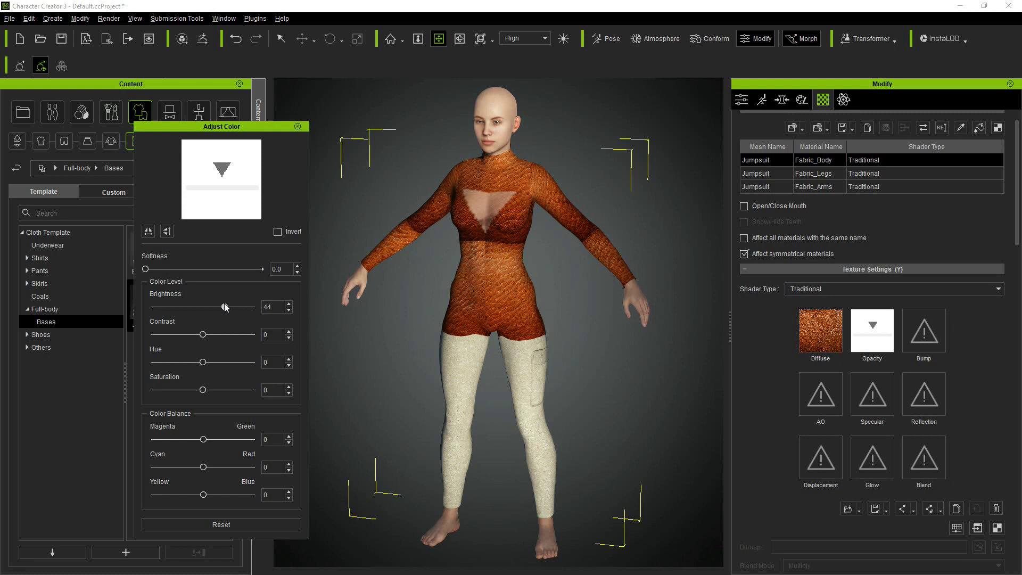
left_click_drag(225, 306, 254, 307)
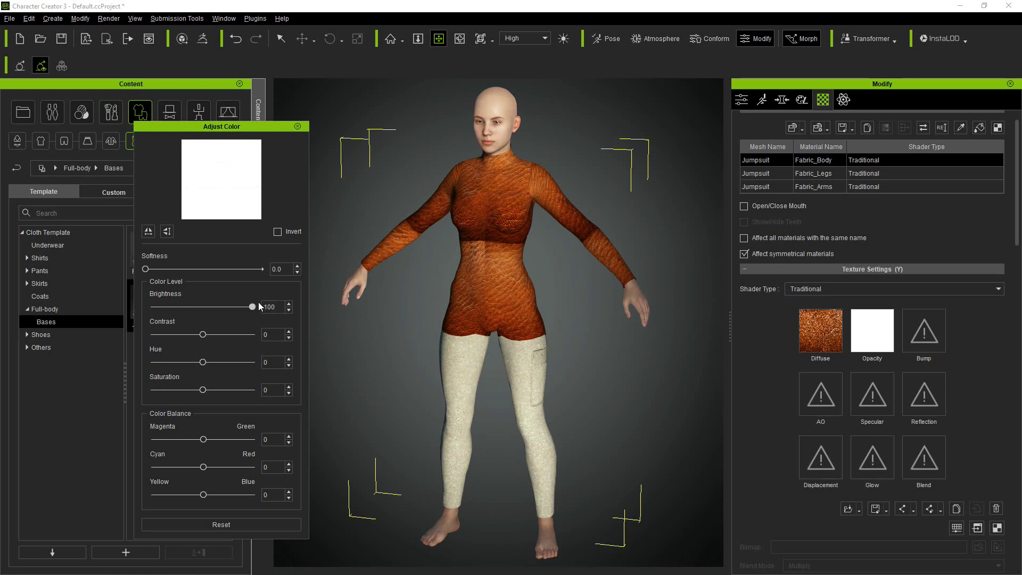
left_click_drag(253, 306, 195, 303)
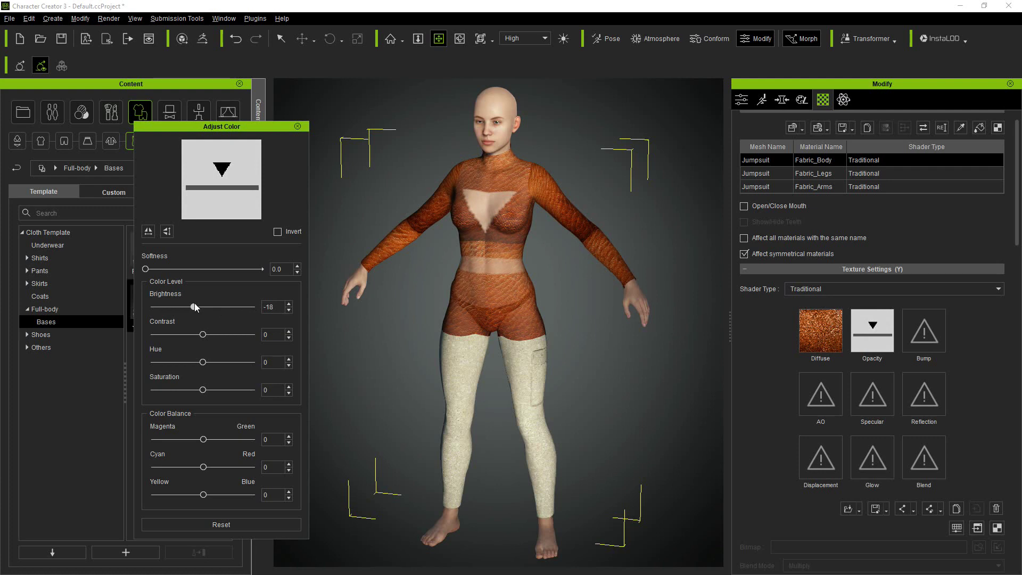
left_click_drag(194, 305, 281, 308)
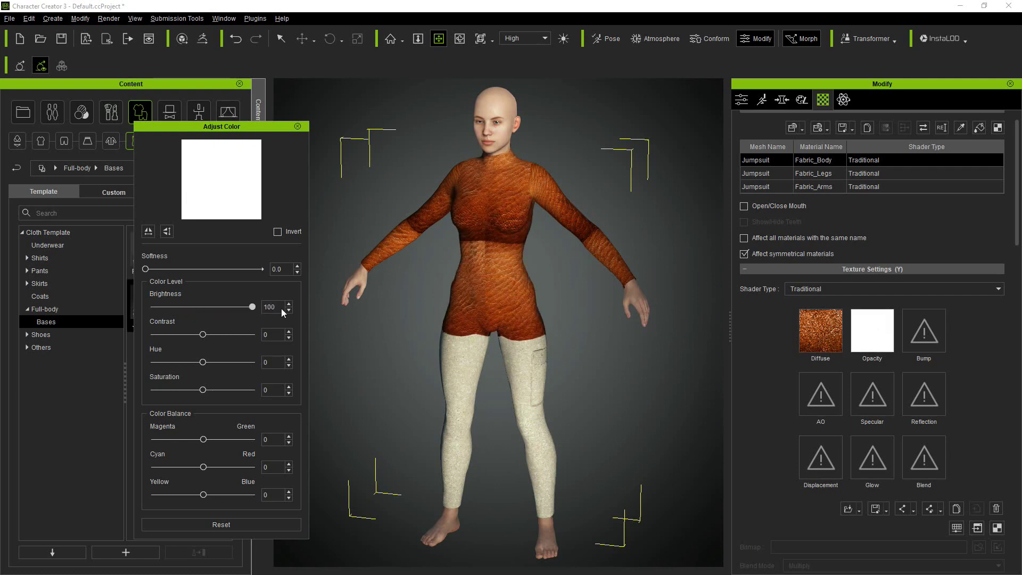
left_click(297, 125)
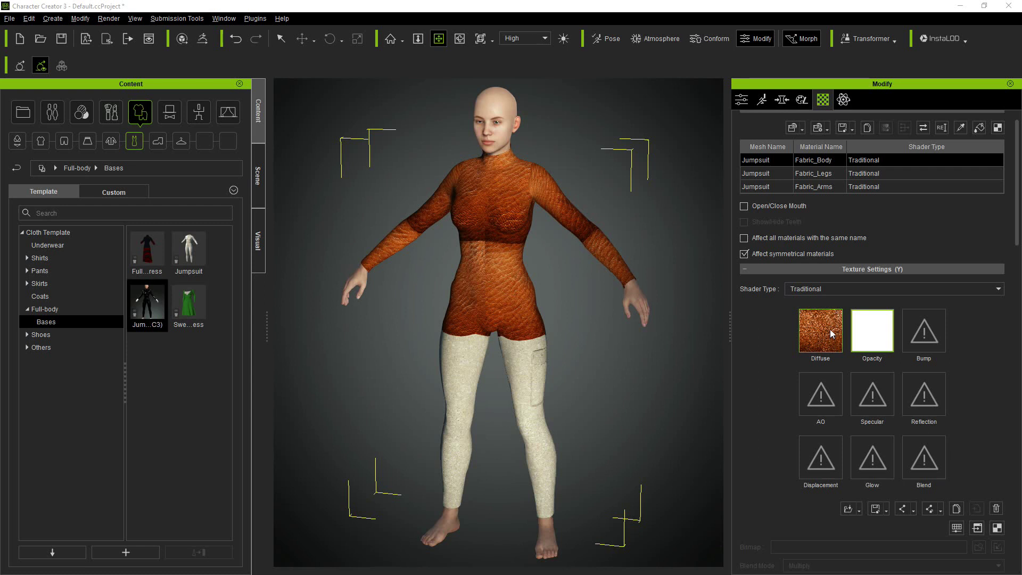
Pan the camera down so the jumpsuit's legs come into view
left_click(459, 39)
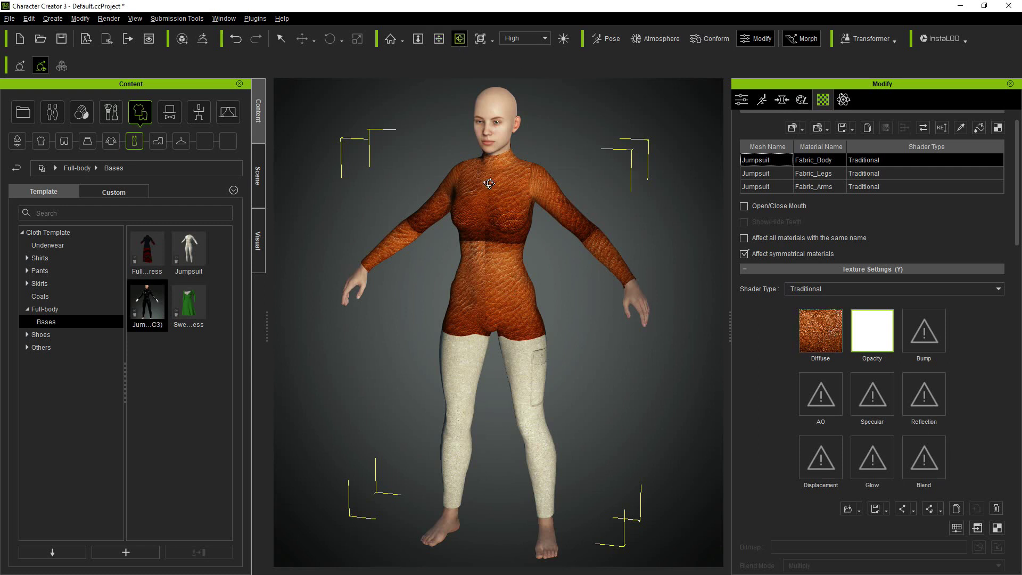
key("x")
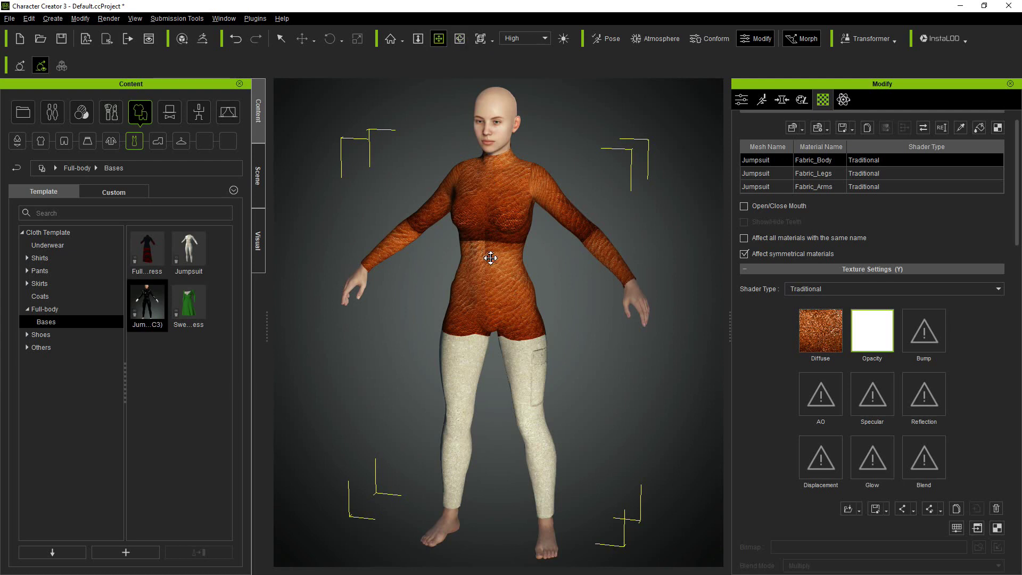
mouse_move(490, 258)
left_mouse_down()
mouse_move(479, 213)
mouse_move(500, 244)
left_mouse_up()
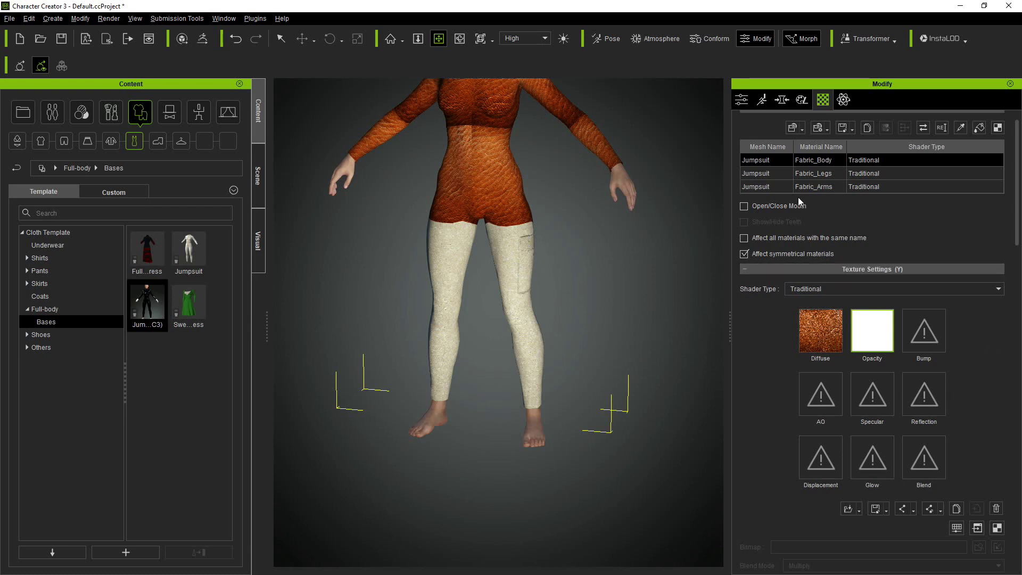
Show the Fabric_Legs diffuse and bump textures, then orbit the view around the legs
left_click(781, 174)
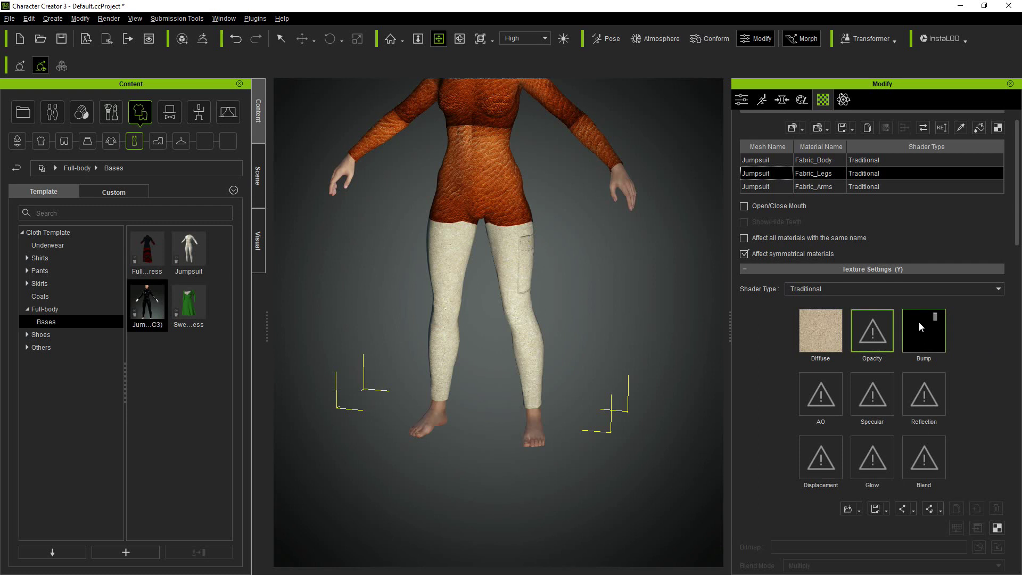
mouse_move(919, 317)
left_click(459, 38)
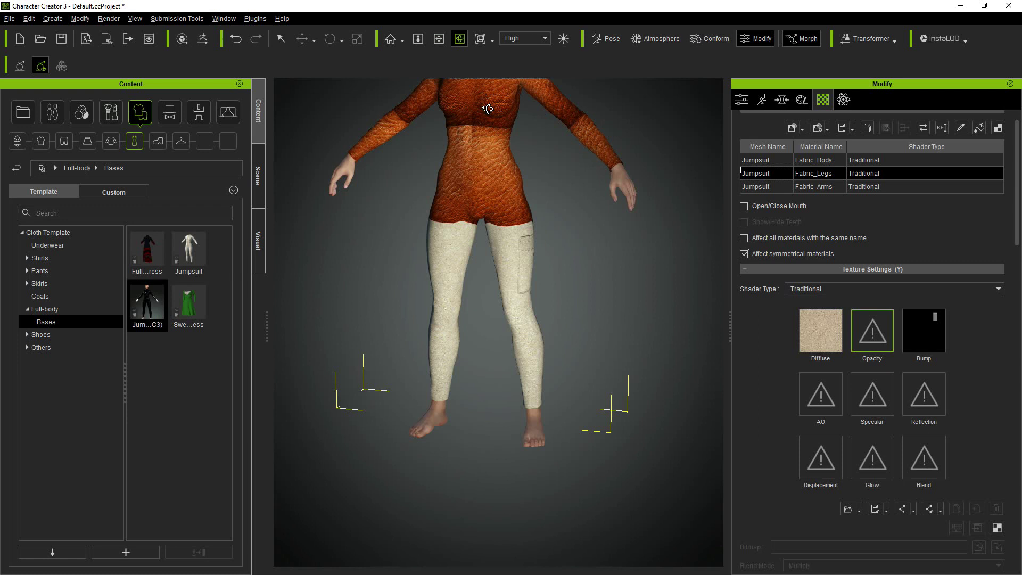
left_click_drag(514, 243, 449, 278)
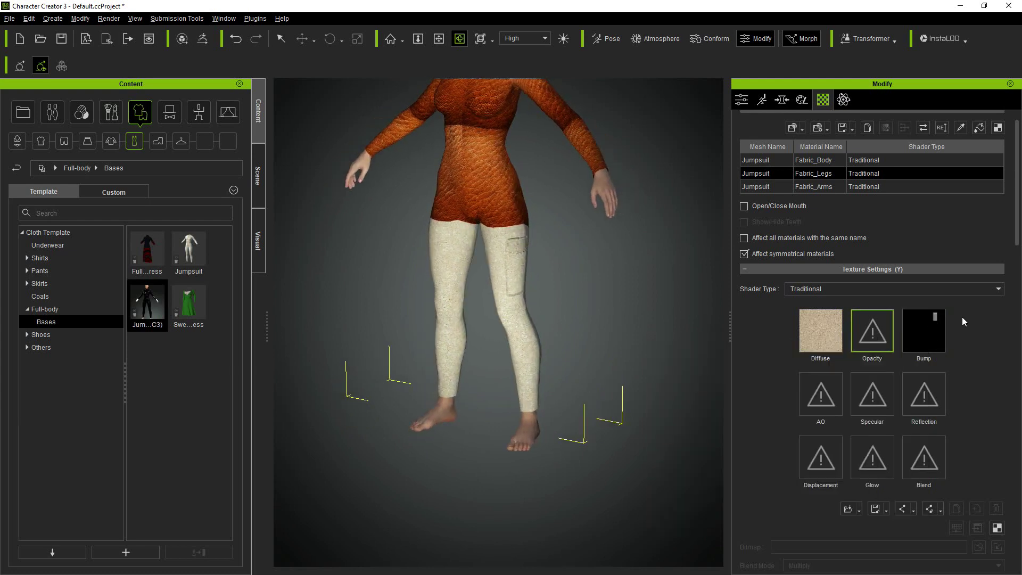
Dress the character in the green TurtleNeck top and a grey knee-length skirt
mouse_move(930, 344)
mouse_move(818, 339)
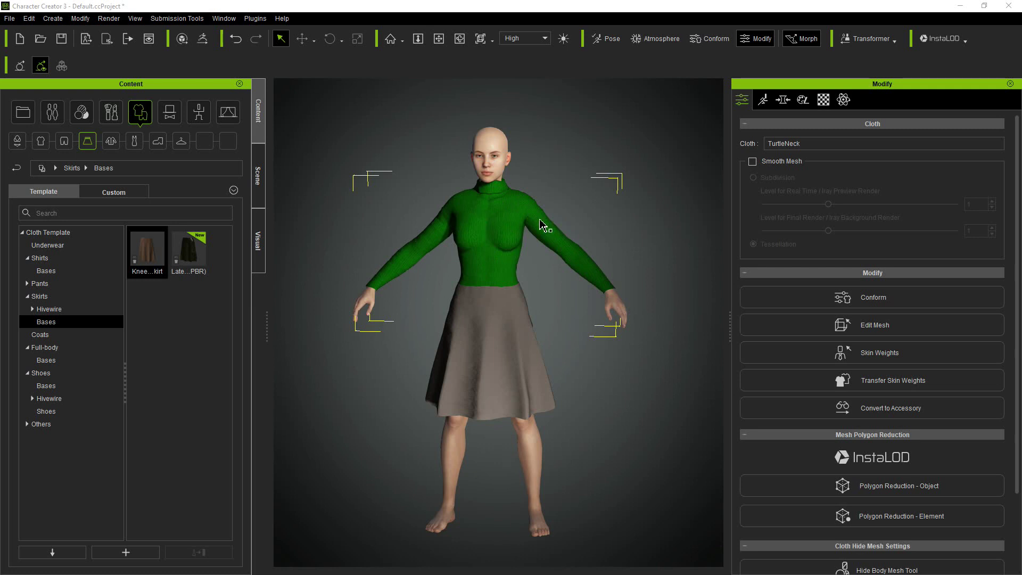
Show the TurtleNeck material's Texture Settings in the Modify panel
left_click(823, 100)
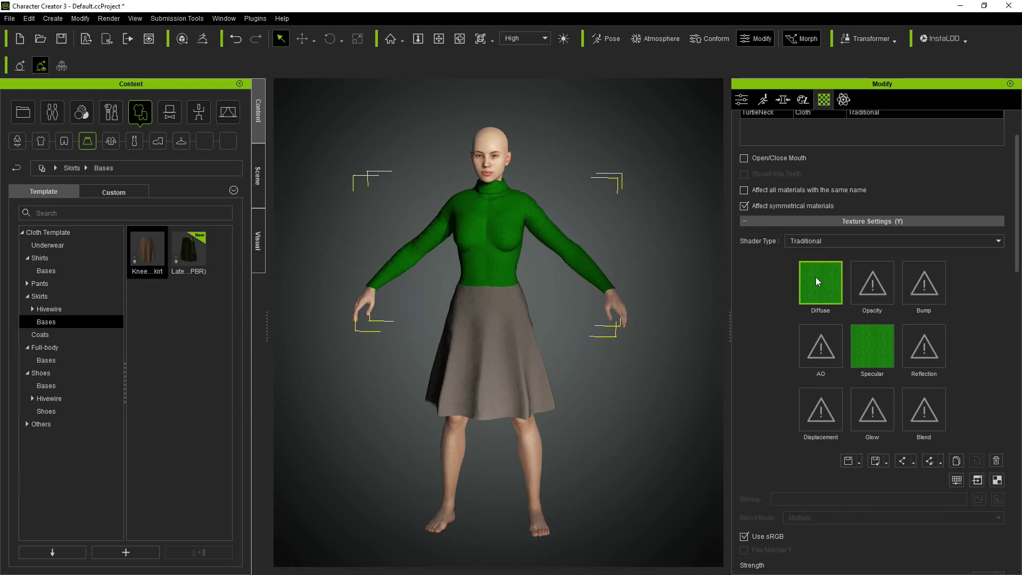
mouse_move(816, 278)
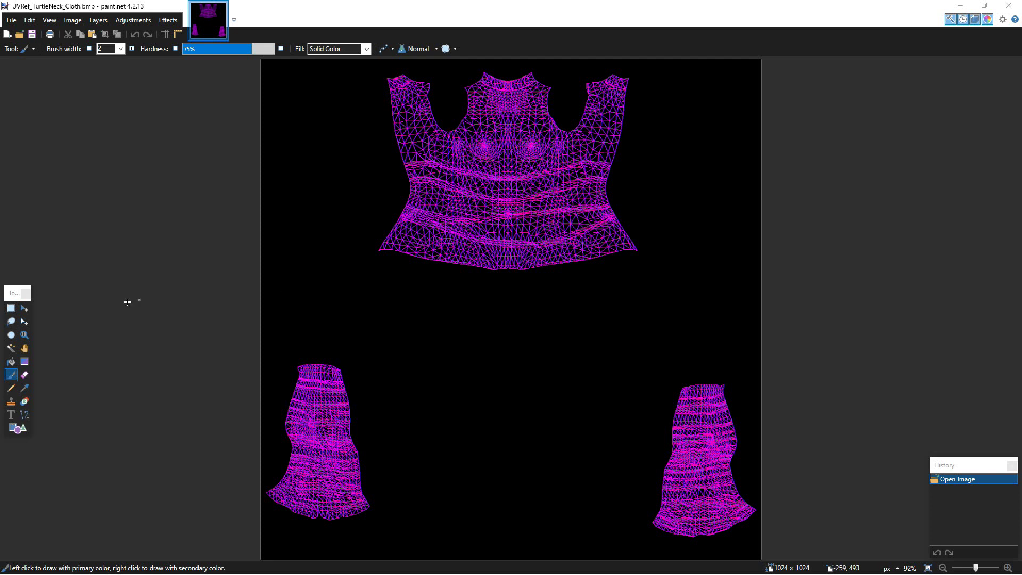
Show the Layers window for UVRef_TurtleNeck_Cloth.bmp in paint.net
key("F7")
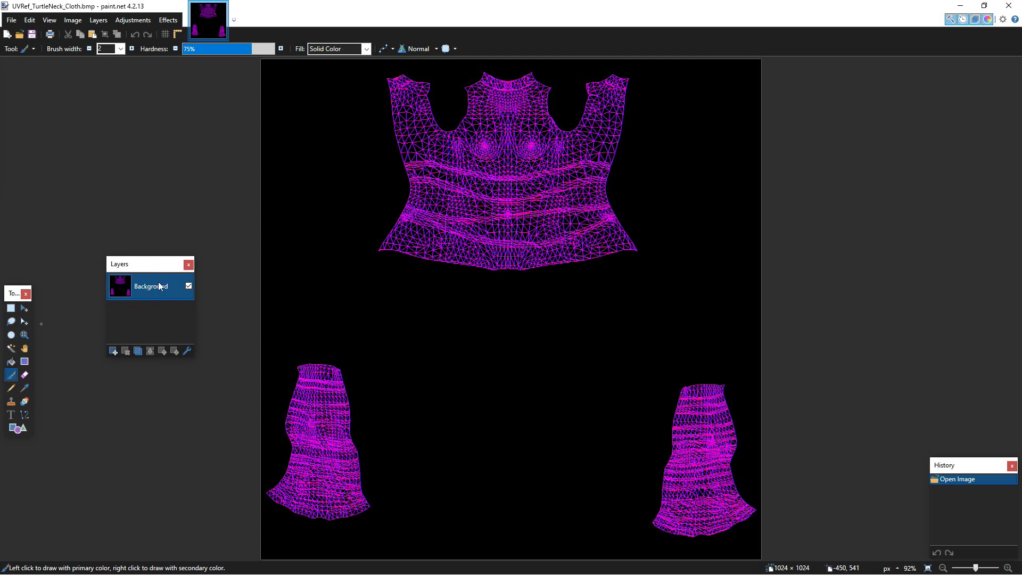
Add Layer 2 and fill it entirely with bright green using the Paint Bucket
left_click(114, 350)
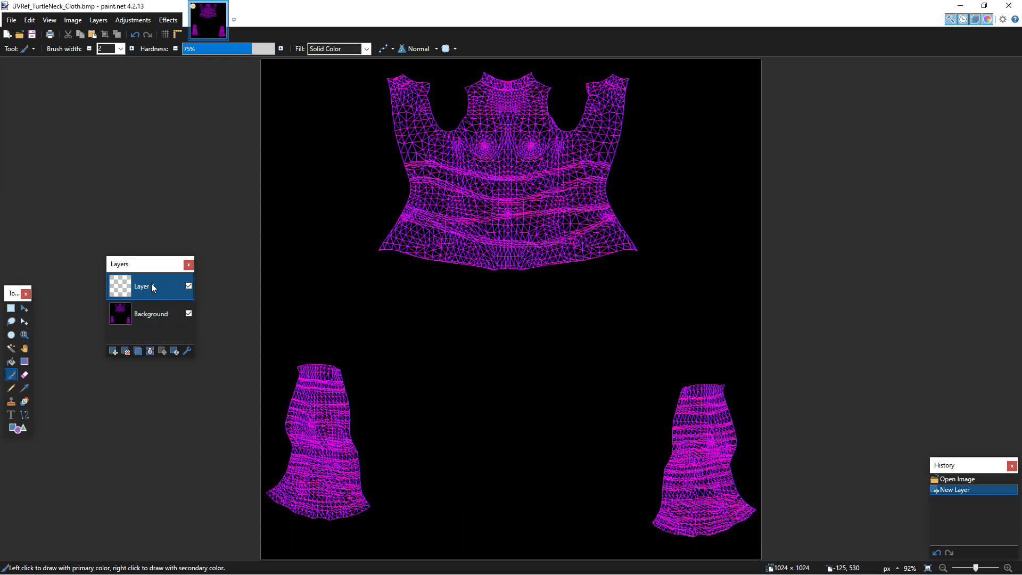
left_click(10, 361)
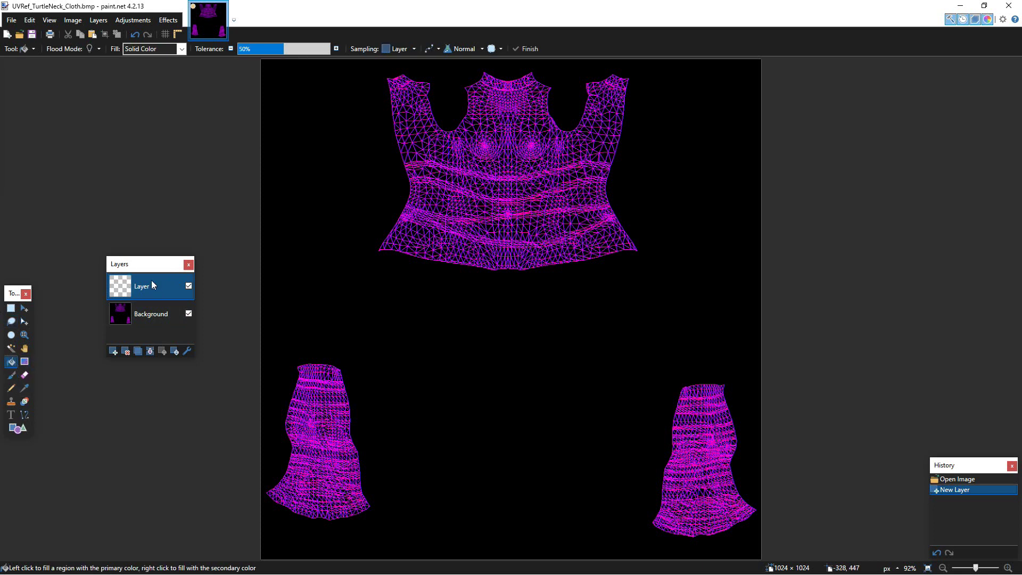
left_click(419, 304)
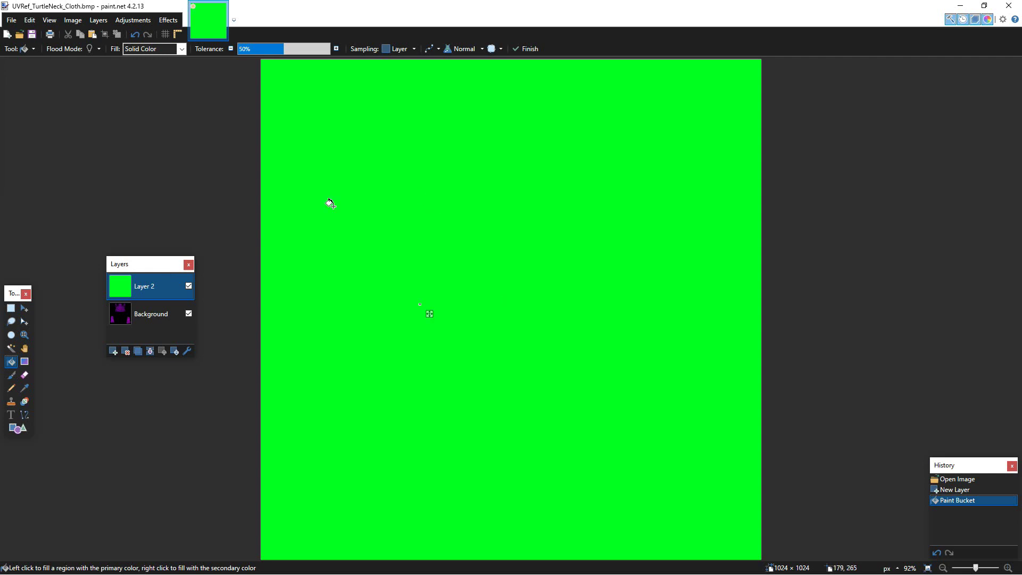
left_click(170, 316)
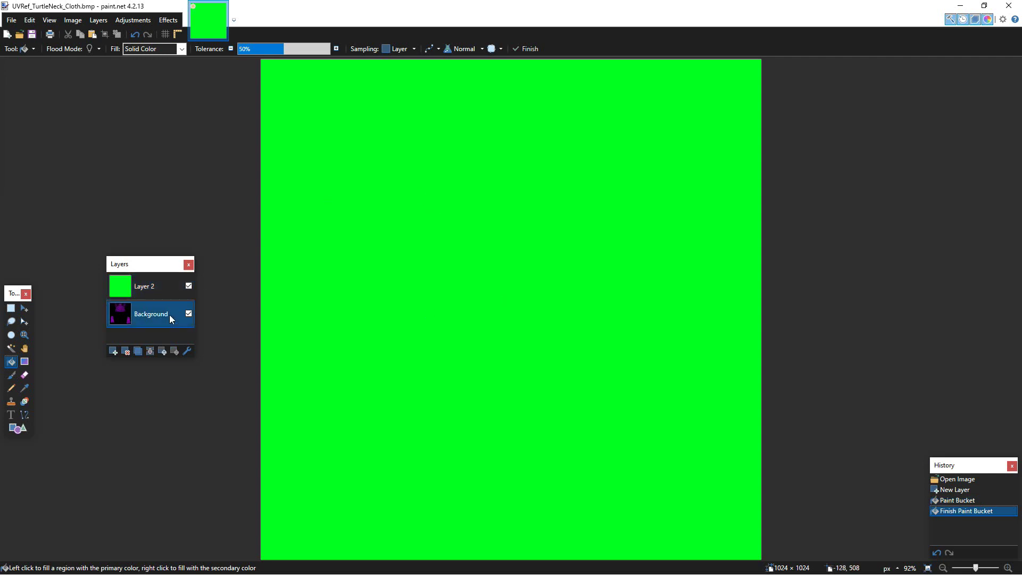
Move the wireframe Background layer above the green layer and set its opacity to 150
left_click(164, 351)
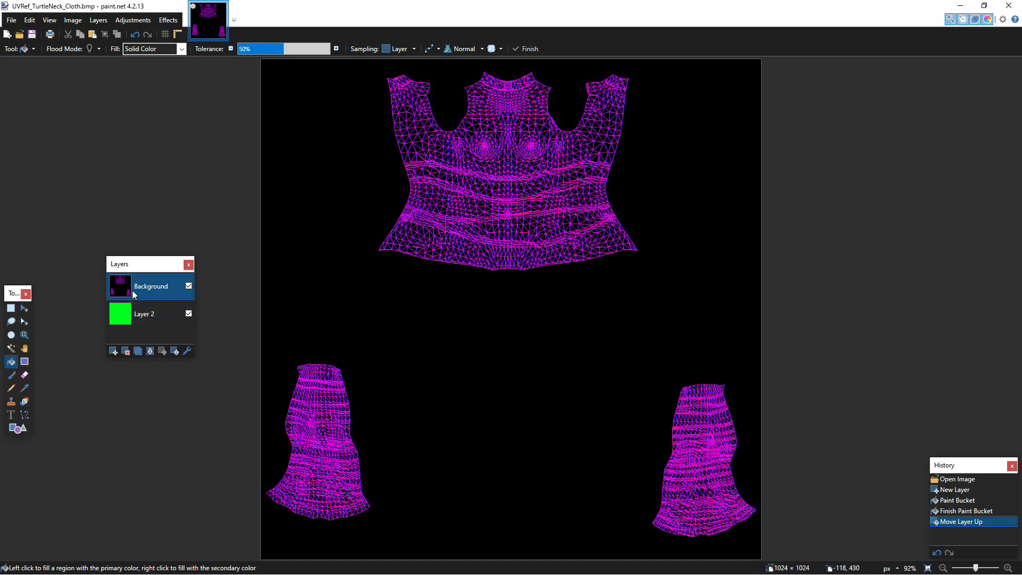
double_click(156, 286)
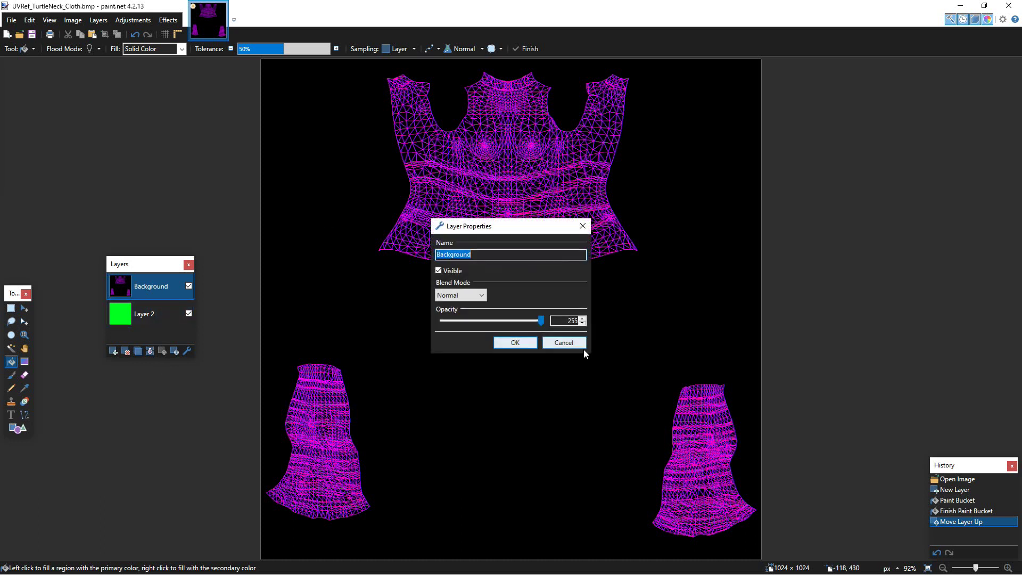
left_click_drag(541, 320, 504, 317)
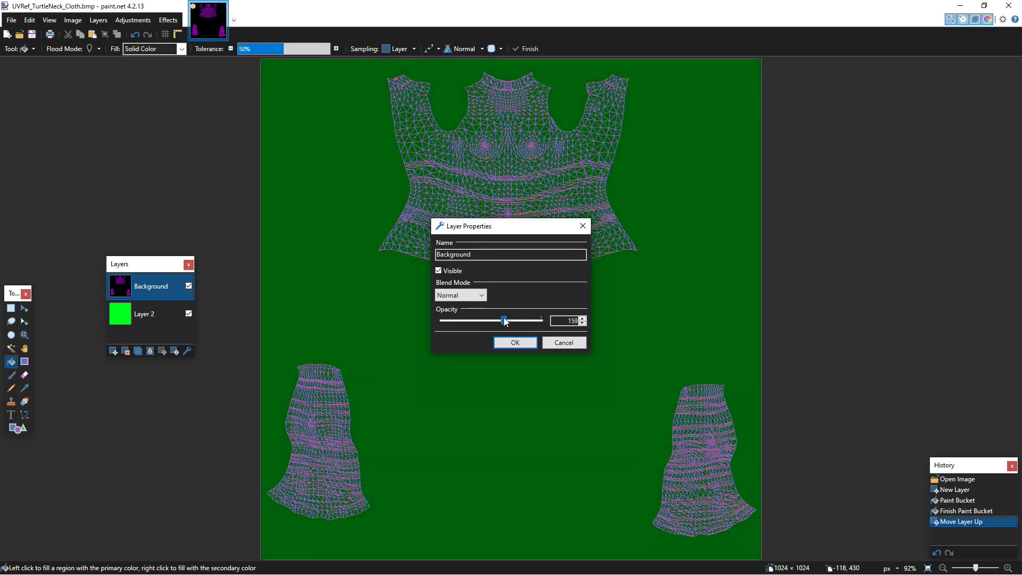
left_click(517, 345)
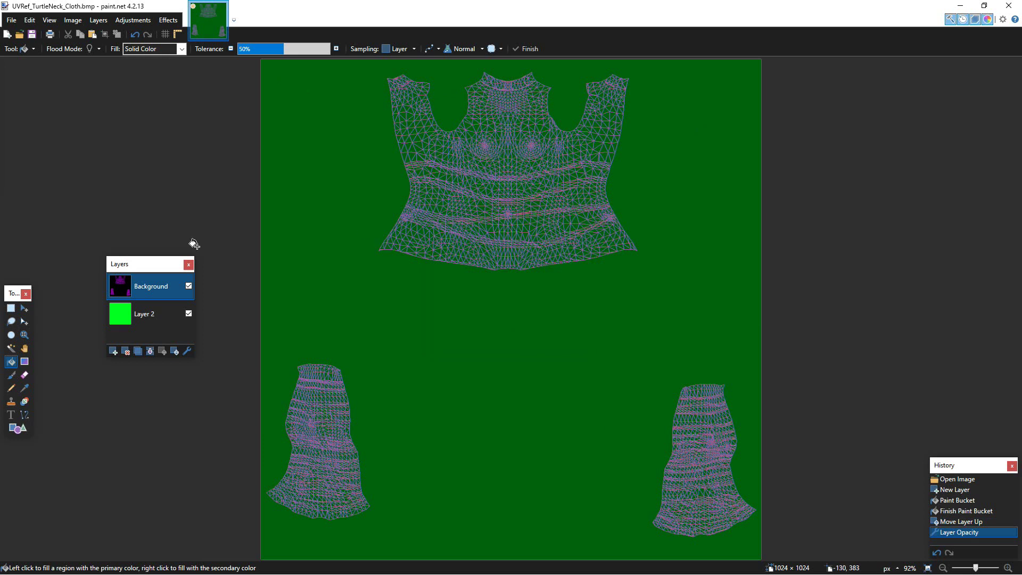
Type HELLO in Arial Black on the chest area of the UV layout
left_click(12, 418)
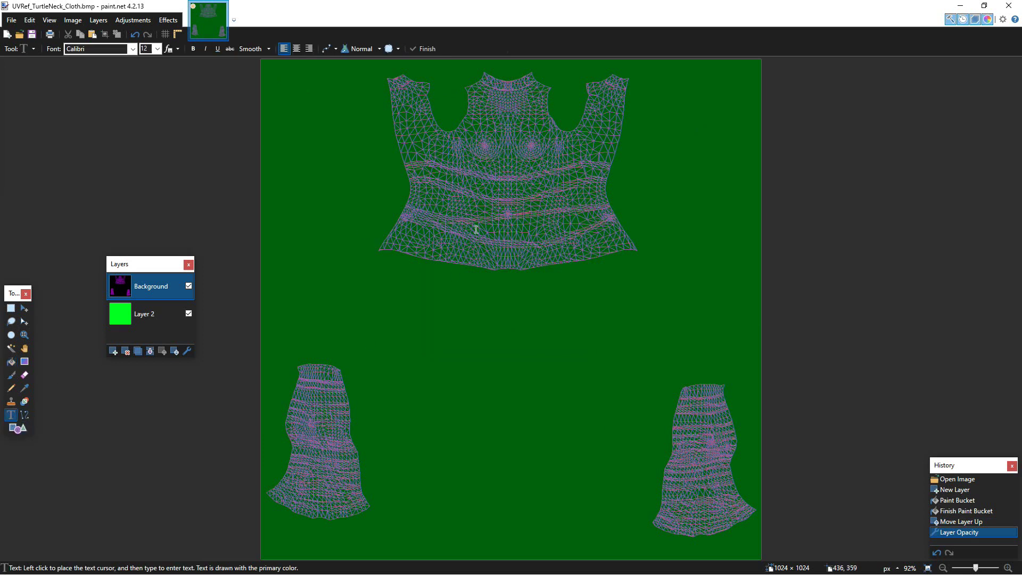
left_click(476, 143)
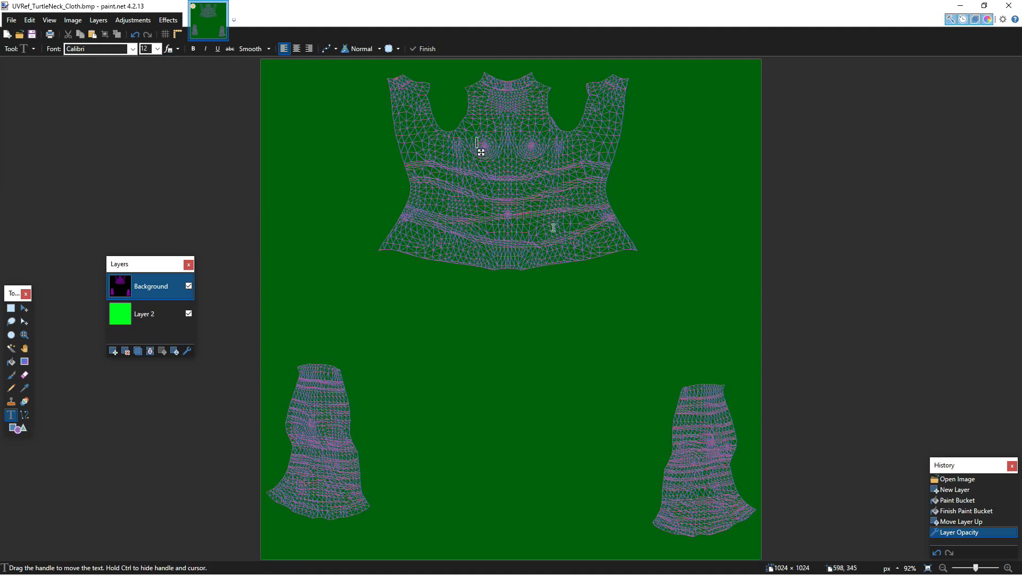
left_click(133, 48)
left_click_drag(218, 137, 210, 61)
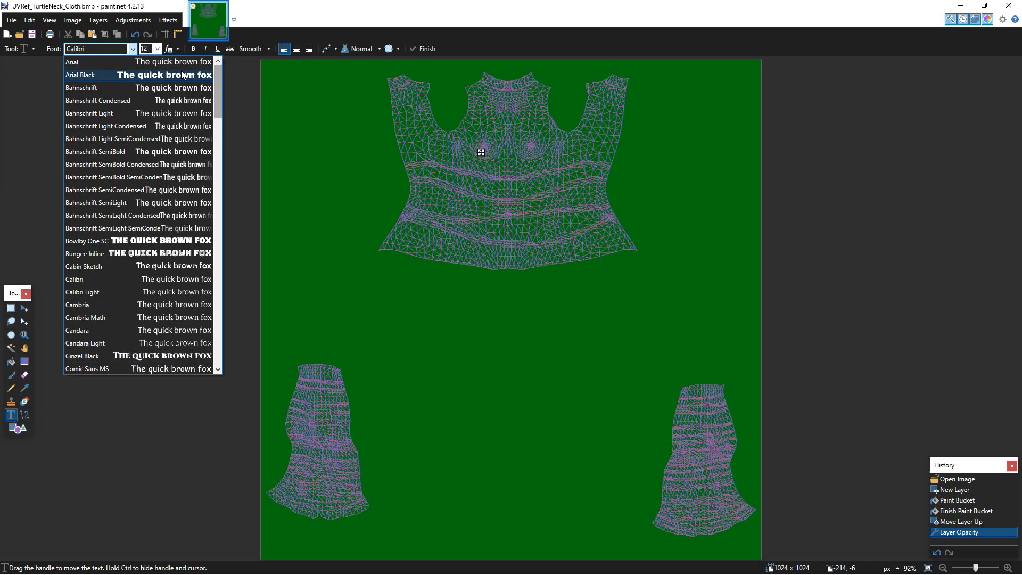
left_click(202, 75)
type("HE")
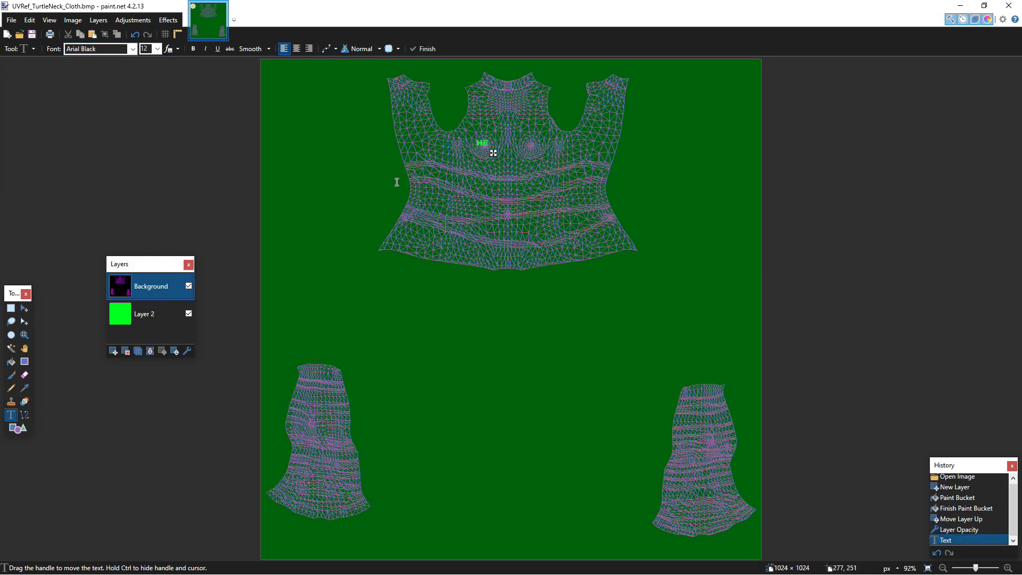
type("LLO")
key("BackSpace")
type("LO")
left_click_drag(512, 152, 525, 155)
Undo and retype HELLO, then move it up toward the neckline
left_click(158, 314)
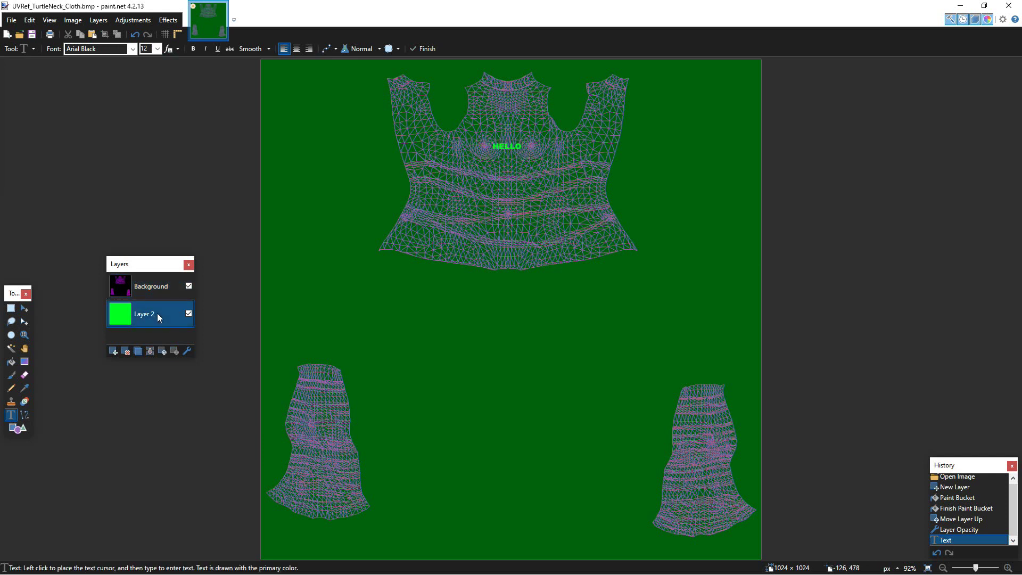
key("ctrl+z")
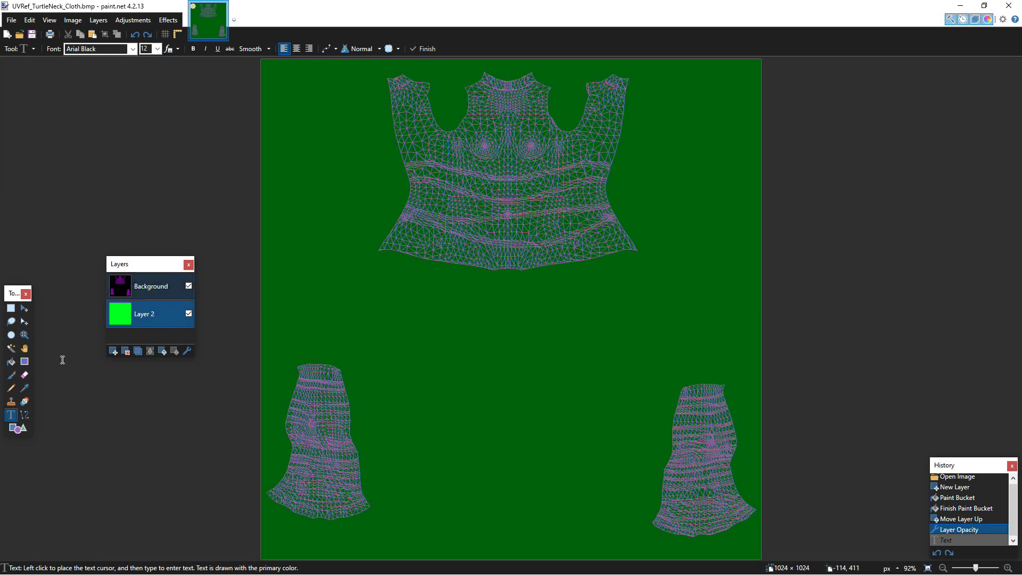
left_click(482, 144)
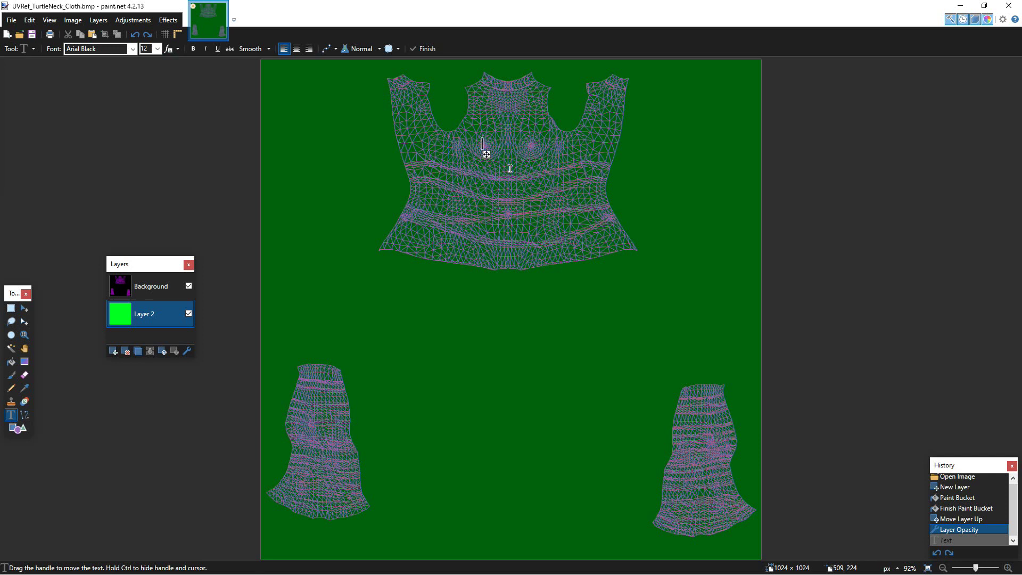
type("HELLO")
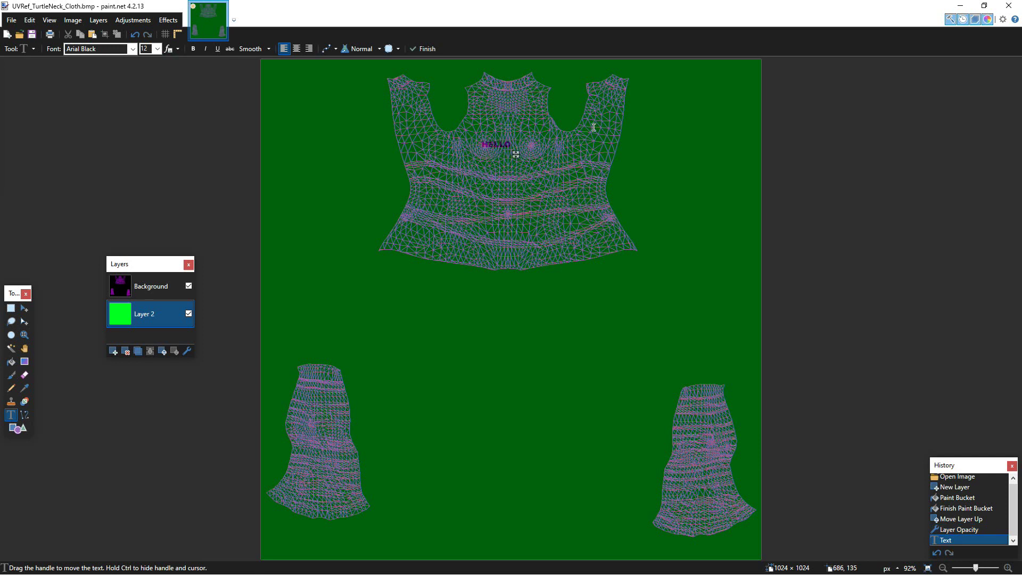
left_click_drag(519, 154, 528, 156)
left_click_drag(527, 155, 526, 145)
Delete the Background wireframe layer, then restore it with undo
left_click(150, 287)
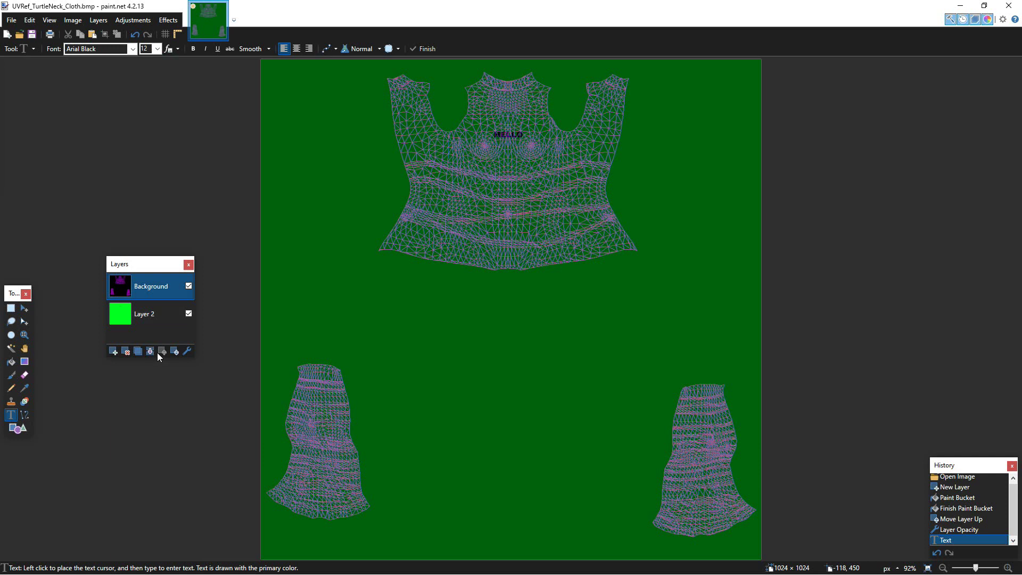
left_click(129, 352)
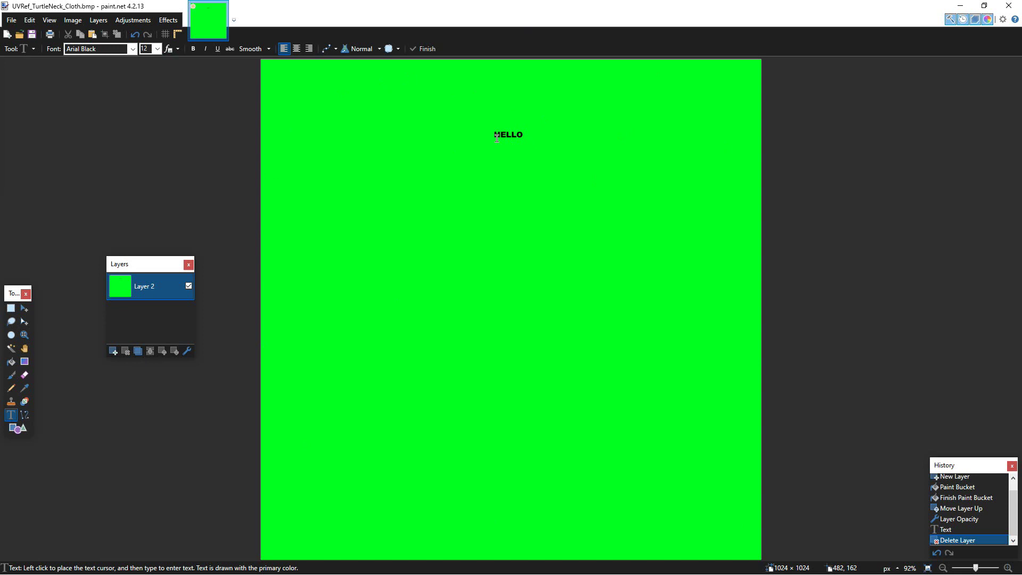
key("ctrl+z")
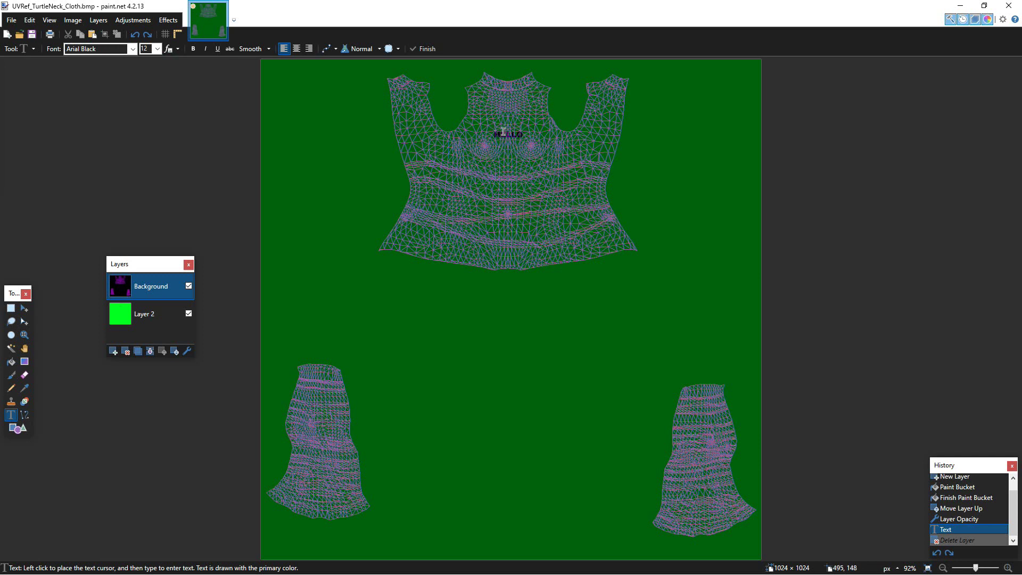
Paint-bucket Layer 2 white, then hide and reshow the wireframe layer to check the fill
left_click(170, 314)
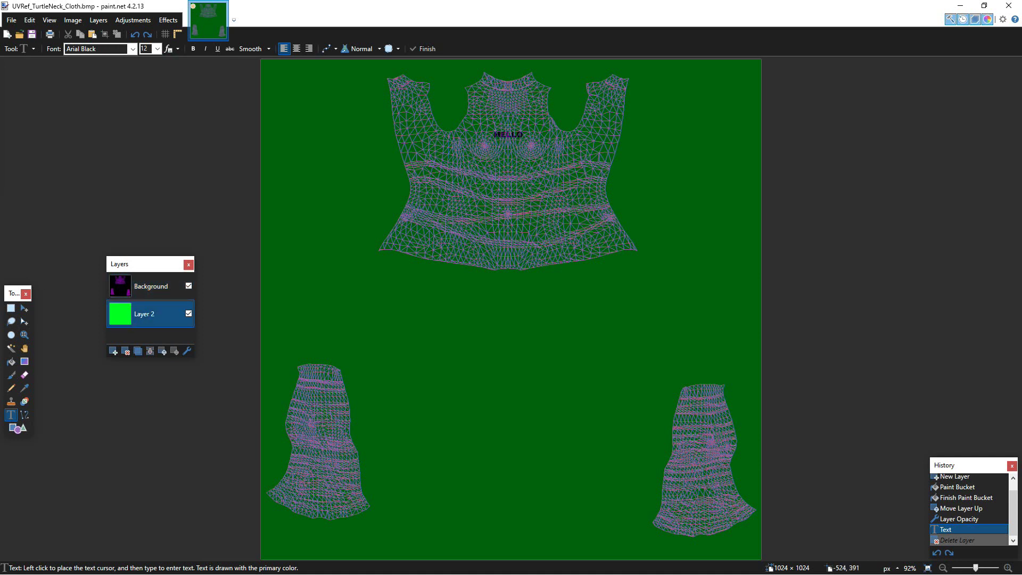
left_click(11, 364)
left_click(375, 309)
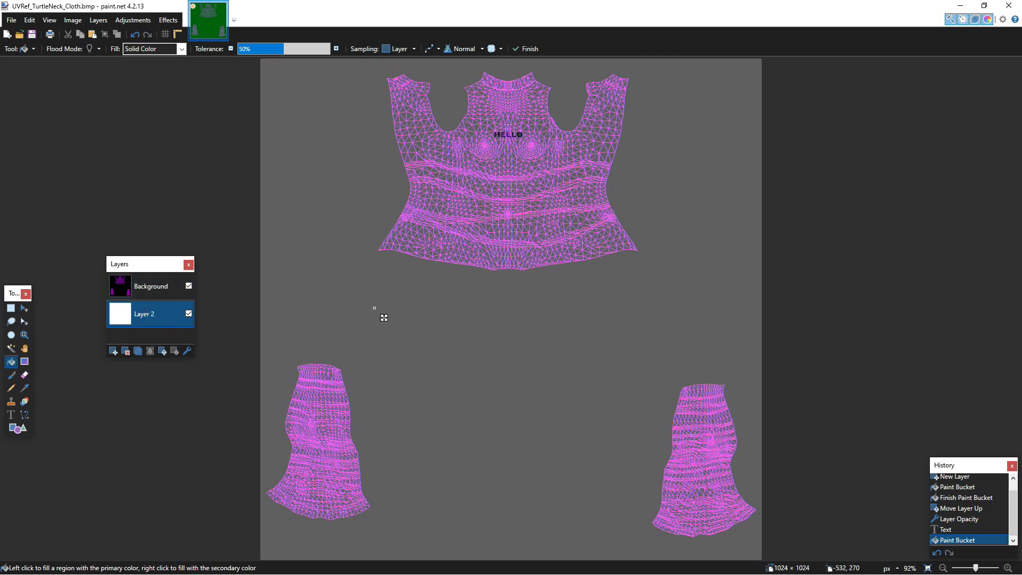
left_click(362, 298)
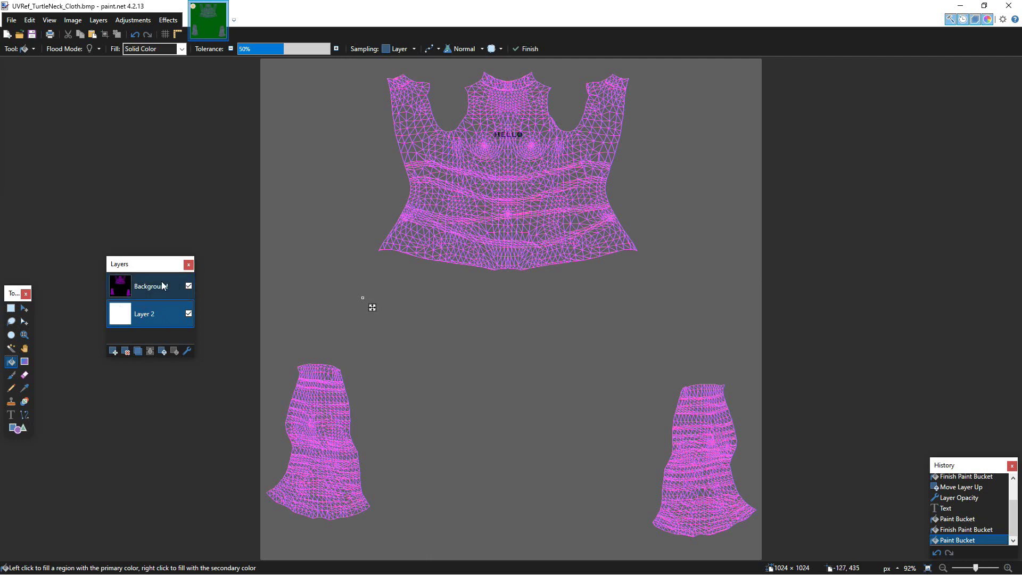
left_click(188, 285)
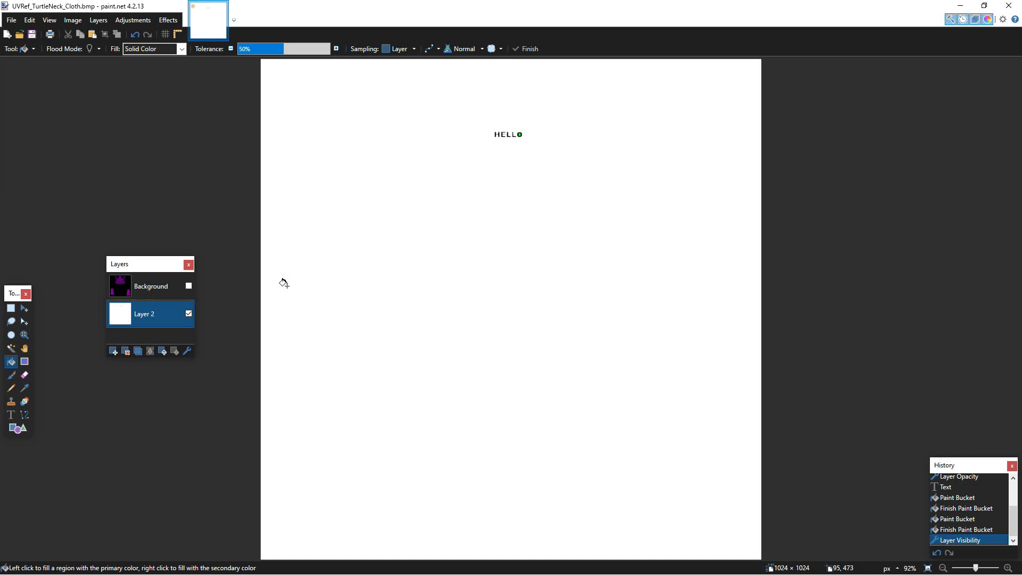
left_click(188, 286)
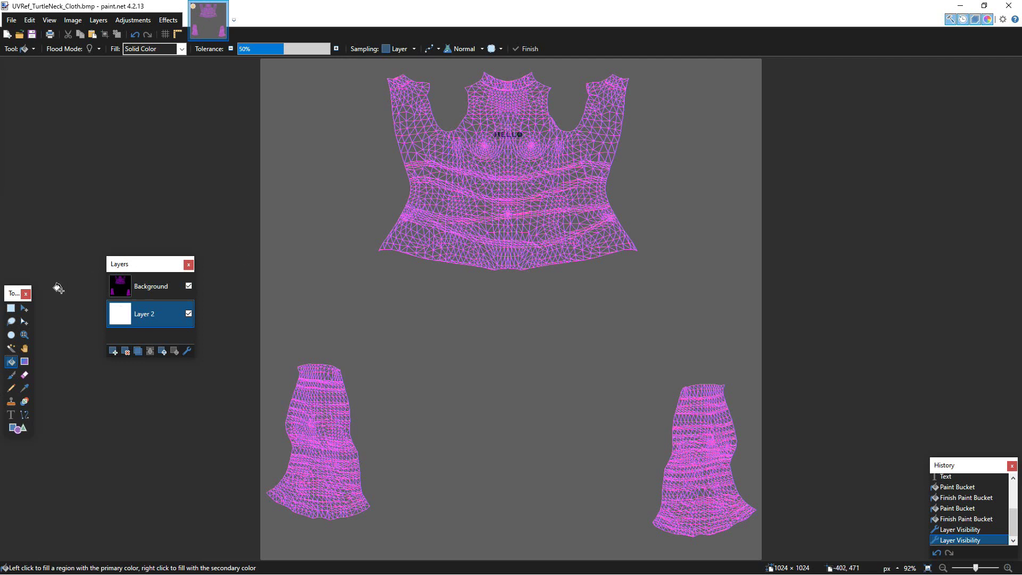
Draw a triangle outline around HELLO on Layer 2 with the Paintbrush
left_click(11, 308)
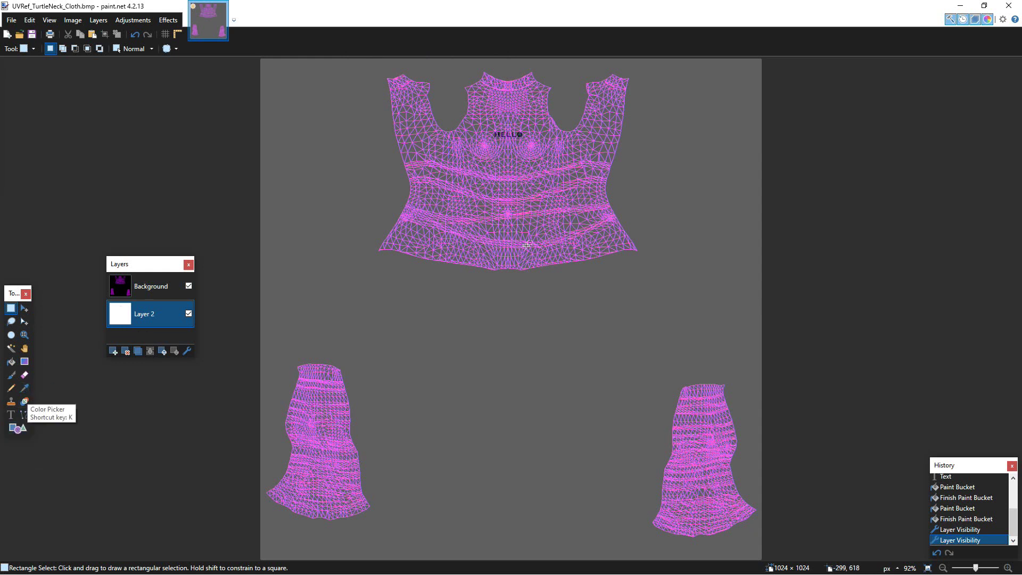
left_click(11, 374)
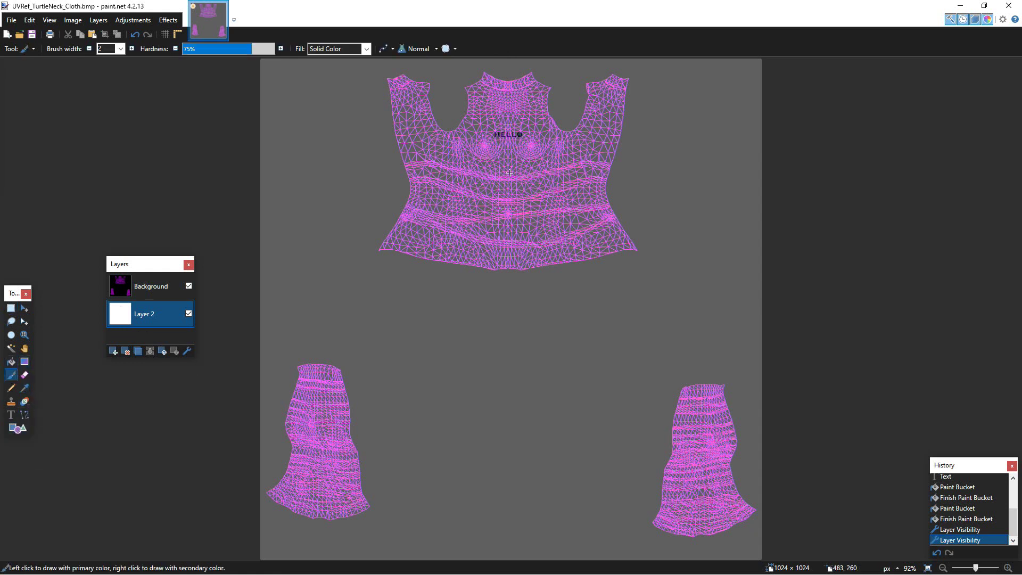
mouse_move(493, 134)
left_mouse_down()
mouse_move(503, 147)
mouse_move(519, 144)
left_mouse_up()
left_click_drag(494, 133, 493, 133)
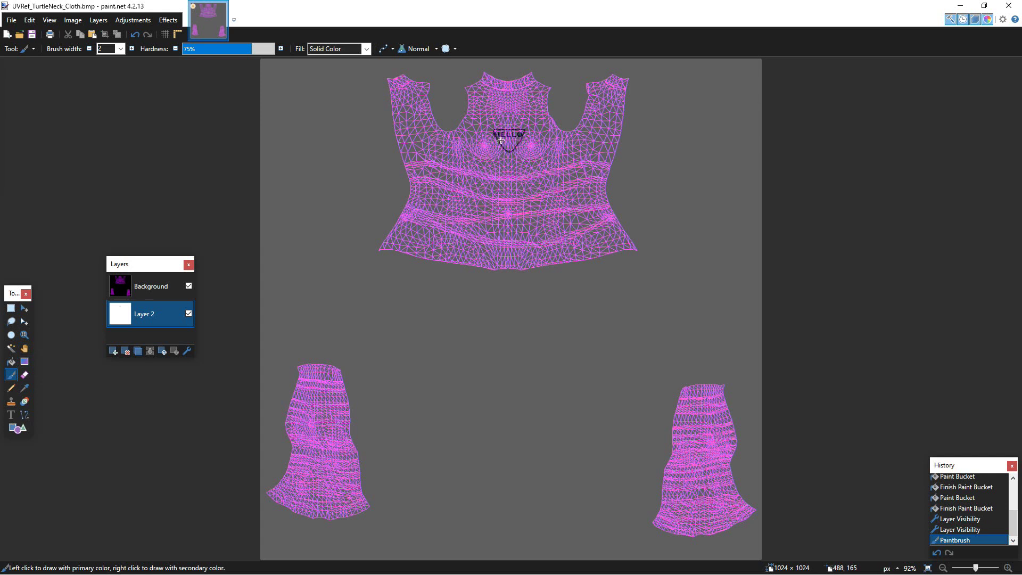
Fill the triangle black, toggling the wireframe layer to check the result
left_click(189, 286)
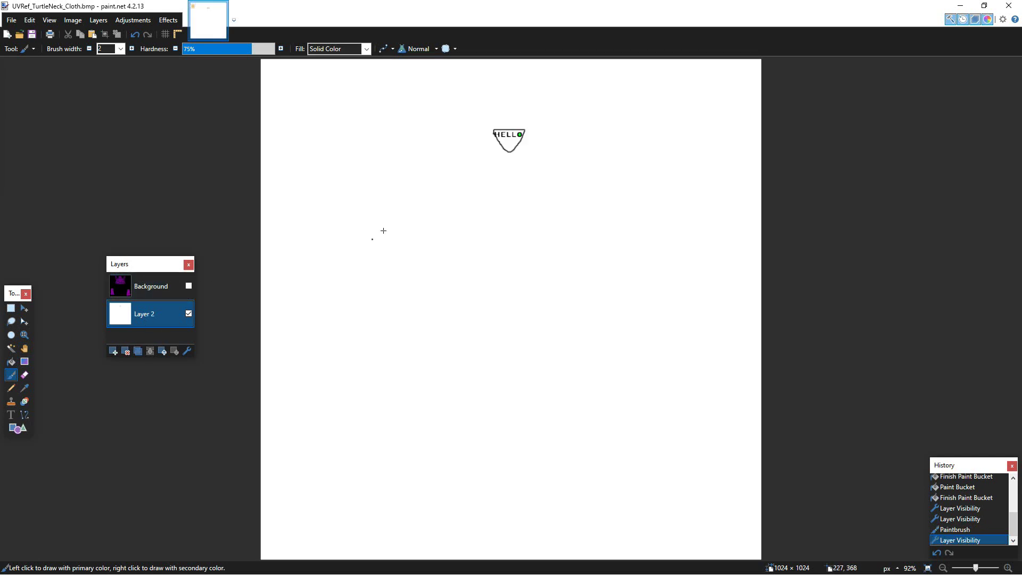
left_click(12, 361)
left_click(507, 139)
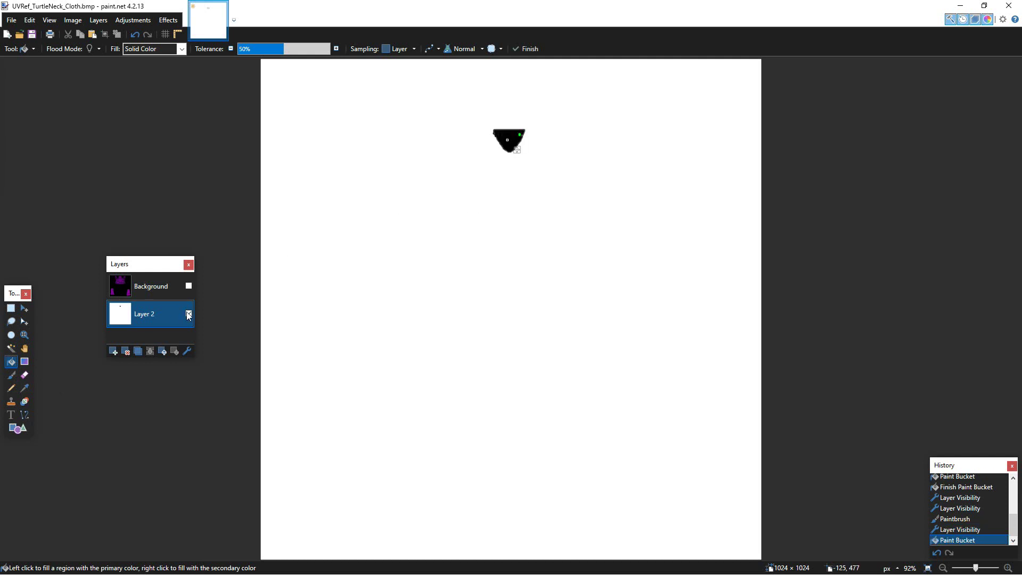
left_click(189, 286)
left_click(188, 285)
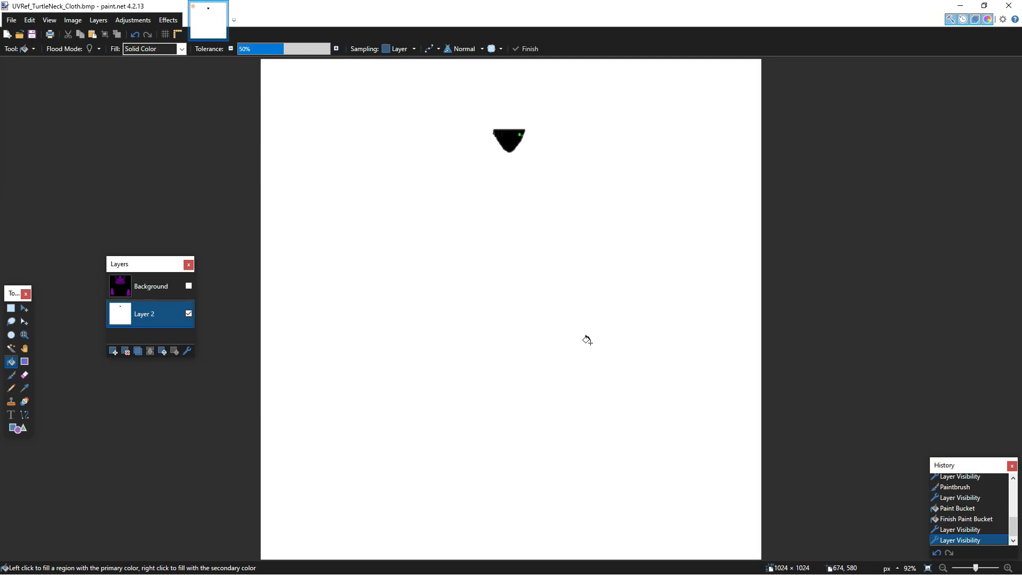
left_click(188, 286)
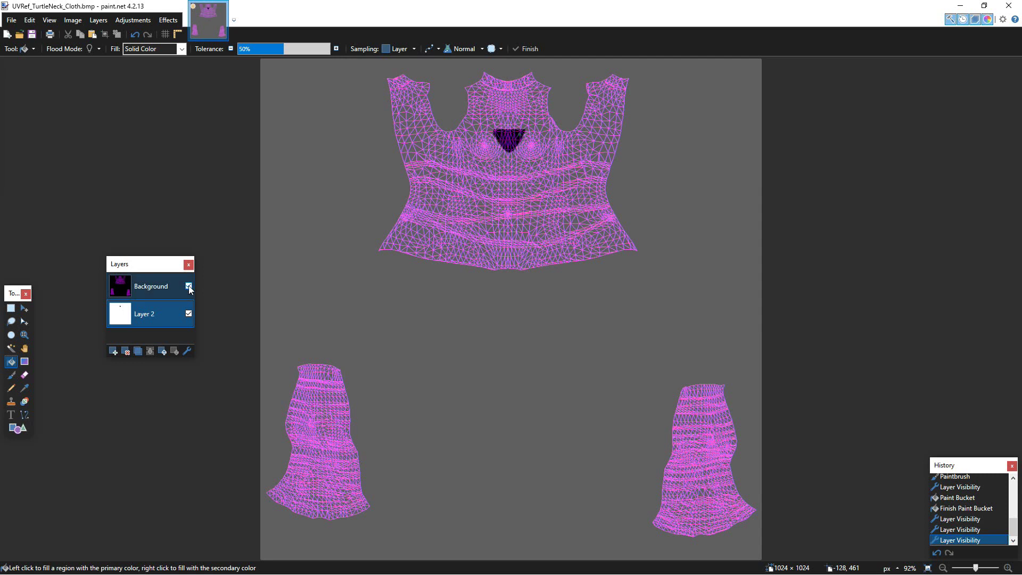
Delete the Background wireframe layer, then undo back to the opacity change
left_click(158, 288)
left_click(126, 351)
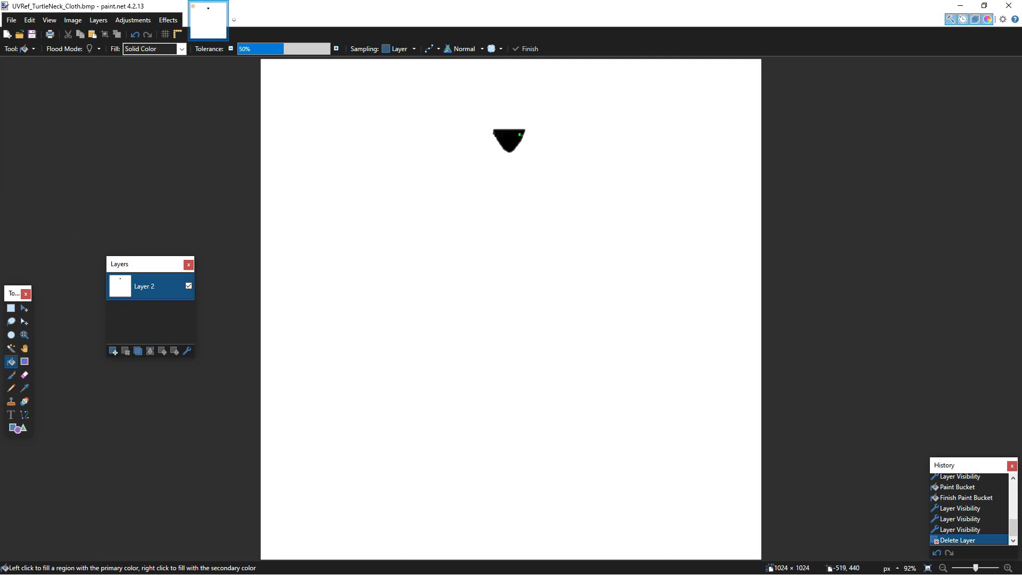
key("ctrl+z")
key("ctrl+z")
key("ctrl+z")
key("ctrl+z")
key("ctrl+z")
key("ctrl+z")
key("ctrl+z")
key("ctrl+z")
key("ctrl+z")
key("ctrl+z")
key("ctrl+z")
key("ctrl+z")
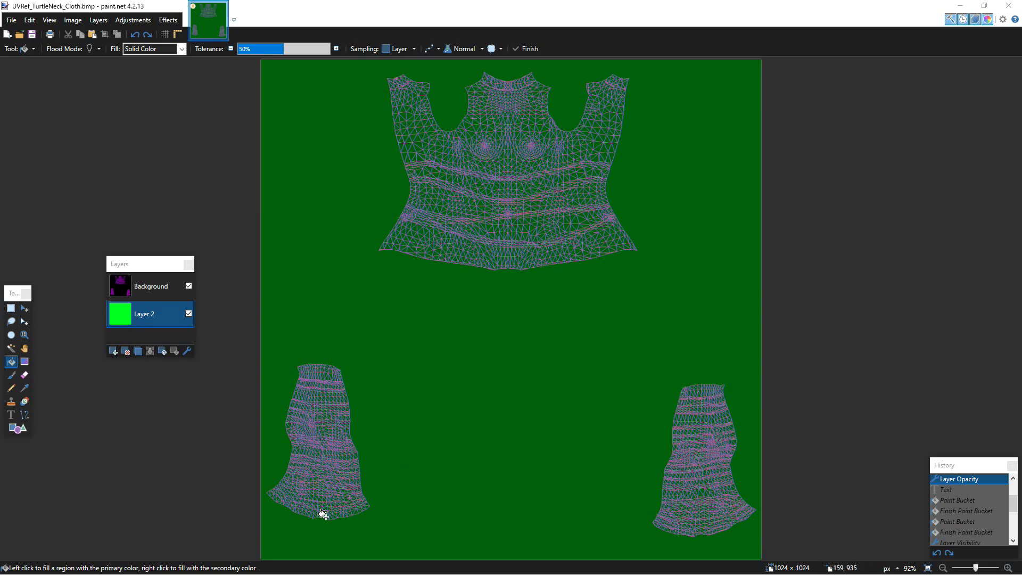
Open the NumTextureMap.png number grid in paint.net, then return to Character Creator 3
left_click_drag(1, 480, 466, 483)
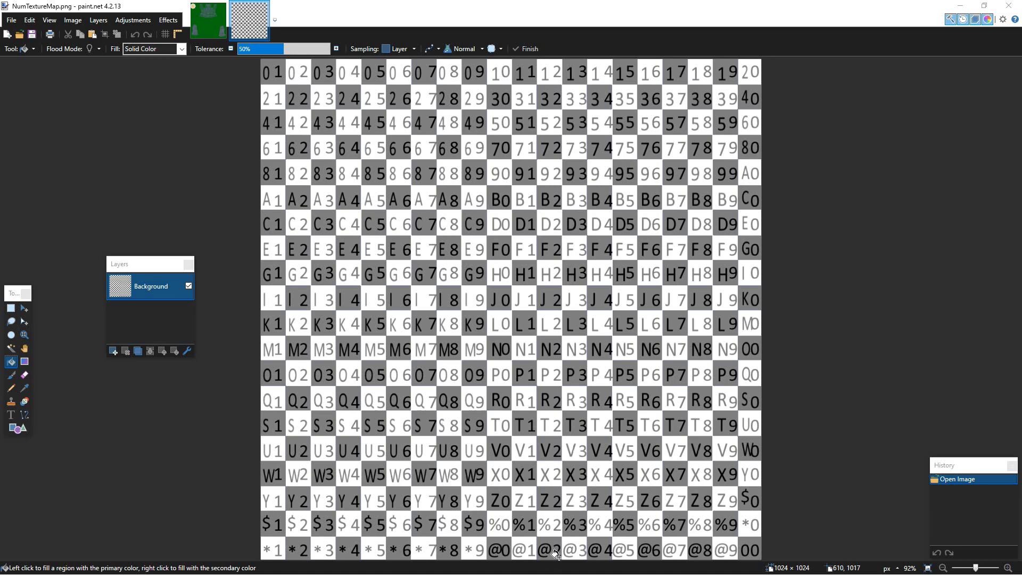
key("alt+Tab")
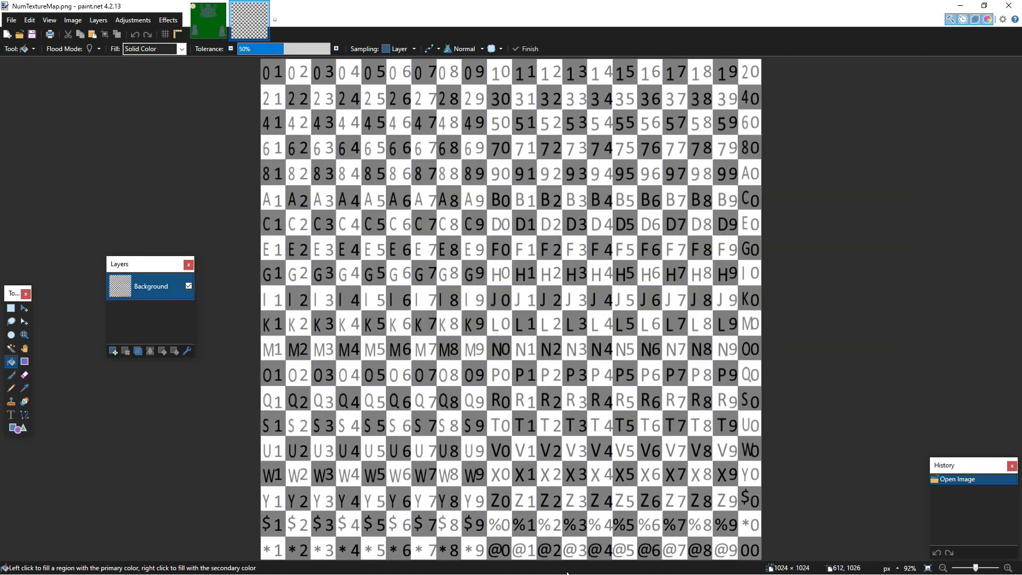
key("alt+Tab")
key("Tab")
key("Tab")
key("Tab")
key("Tab")
key("Tab")
key("Tab")
key("Tab")
key("Tab")
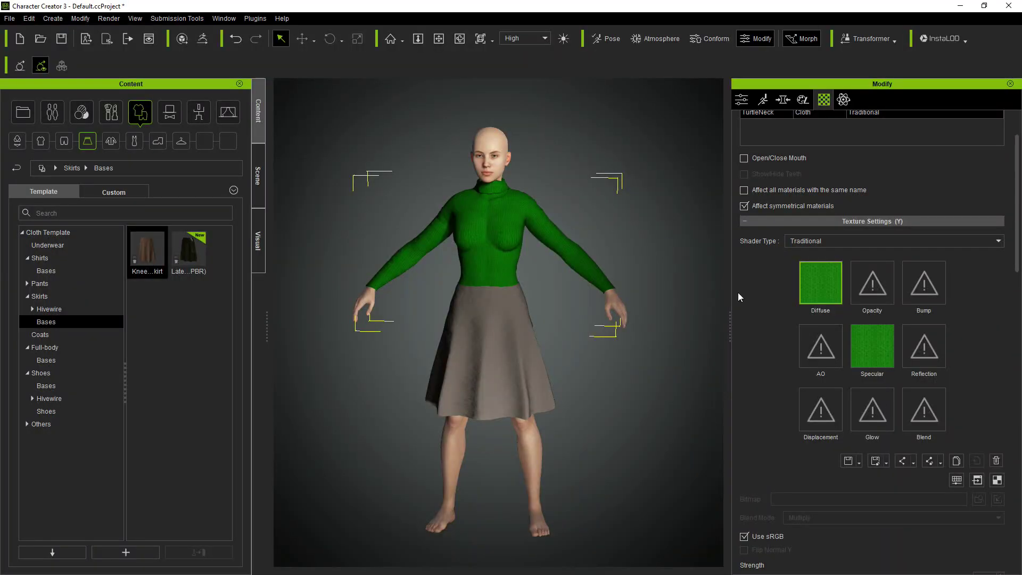
Load D:\builds\NumTextureMap.png into the TurtleNeck's Diffuse texture slot
left_click_drag(818, 290, 508, 199)
double_click(824, 282)
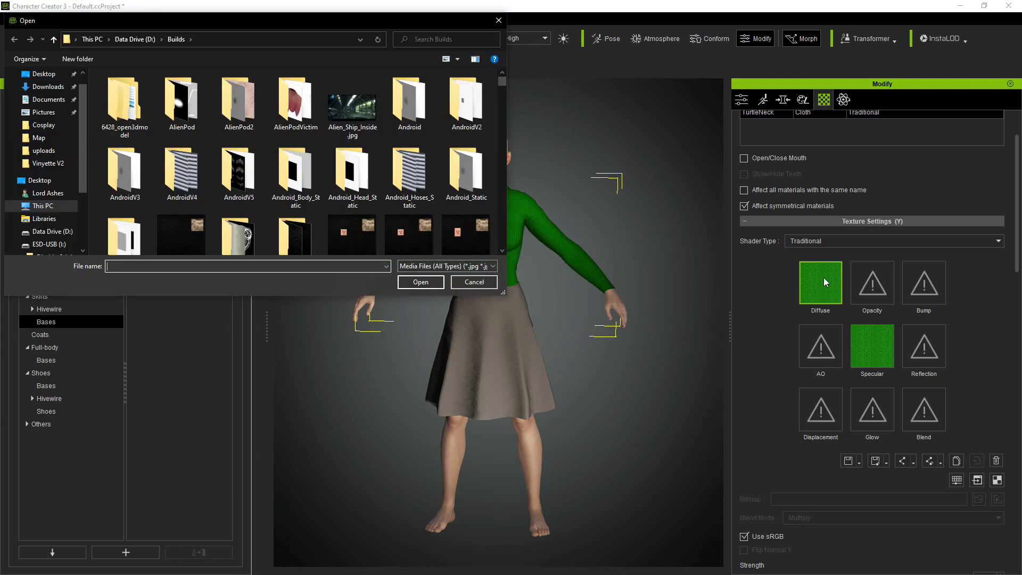
type("D:\\buo")
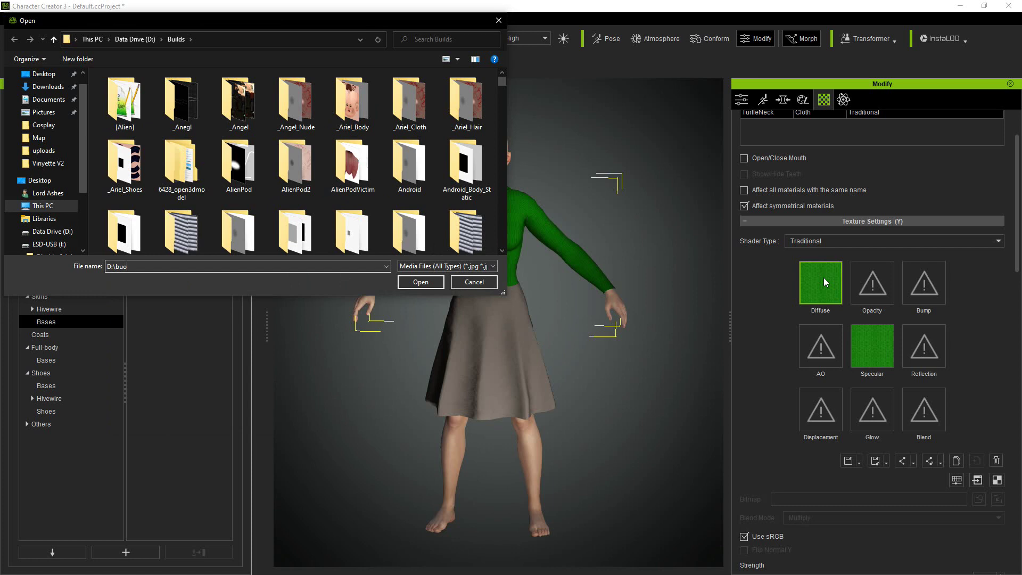
key("BackSpace")
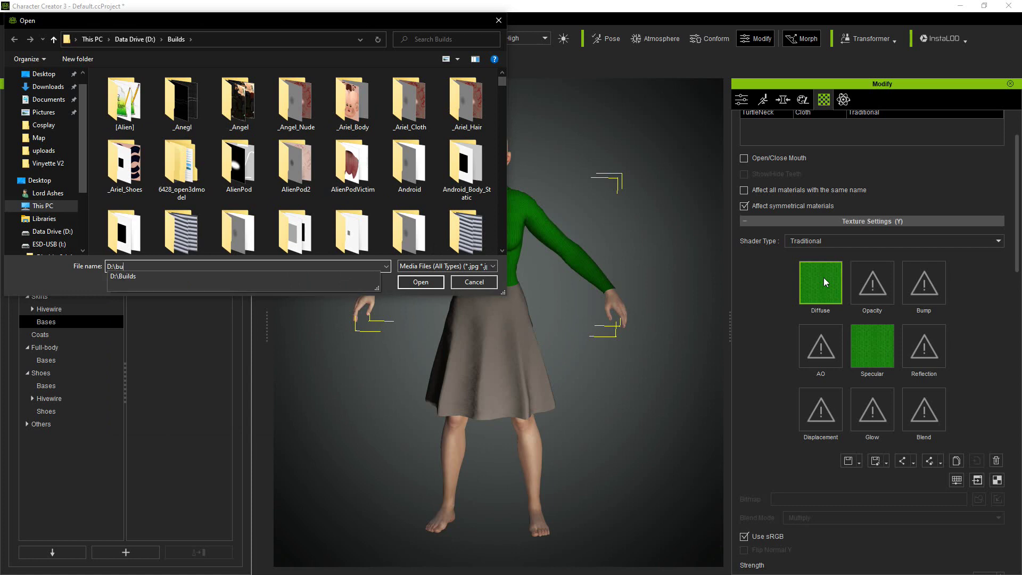
type("ilds\\Num")
key("Down")
key("Return")
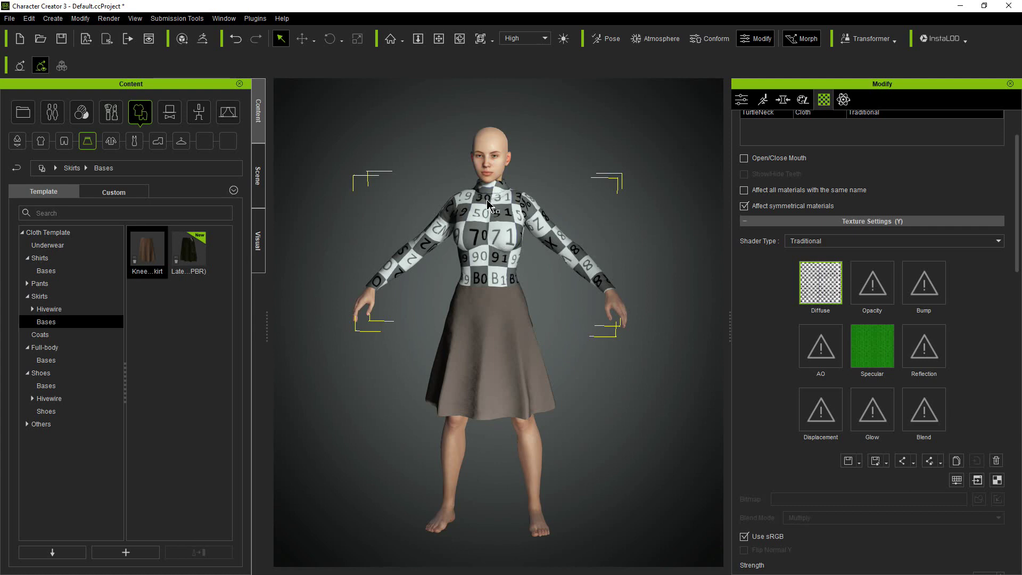
Orbit and zoom around the character to view the numbered grid on front, sides and back
left_click(459, 38)
left_click_drag(514, 236, 658, 263)
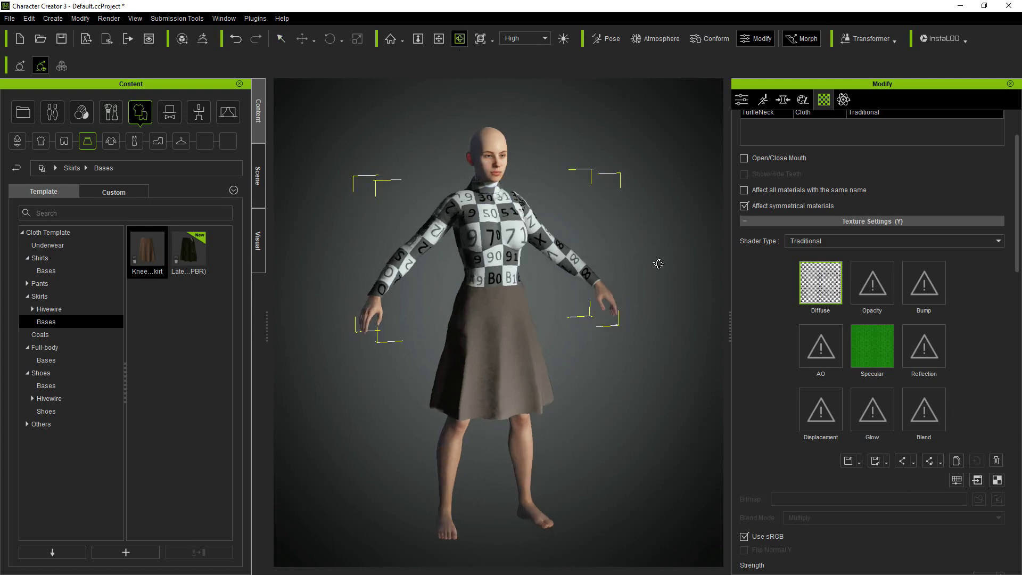
left_click_drag(500, 244, 340, 258)
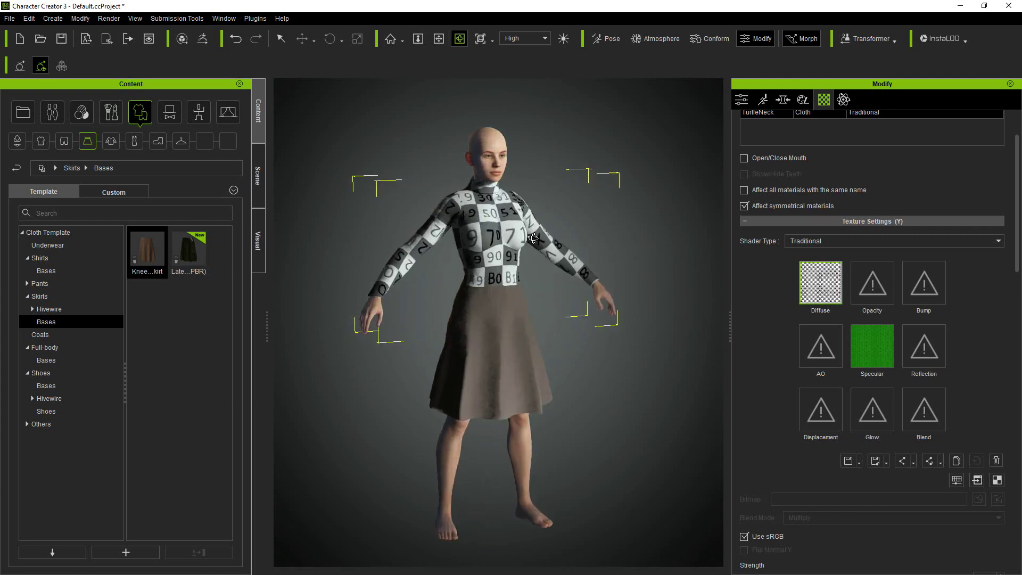
left_click_drag(532, 237, 373, 282)
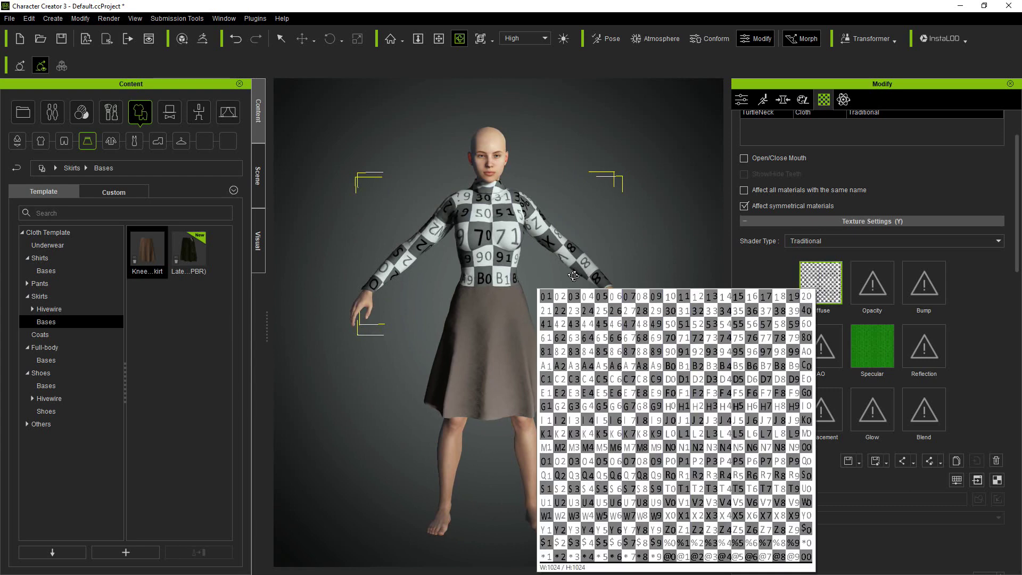
left_click_drag(508, 247, 446, 259)
left_click_drag(525, 246, 287, 284)
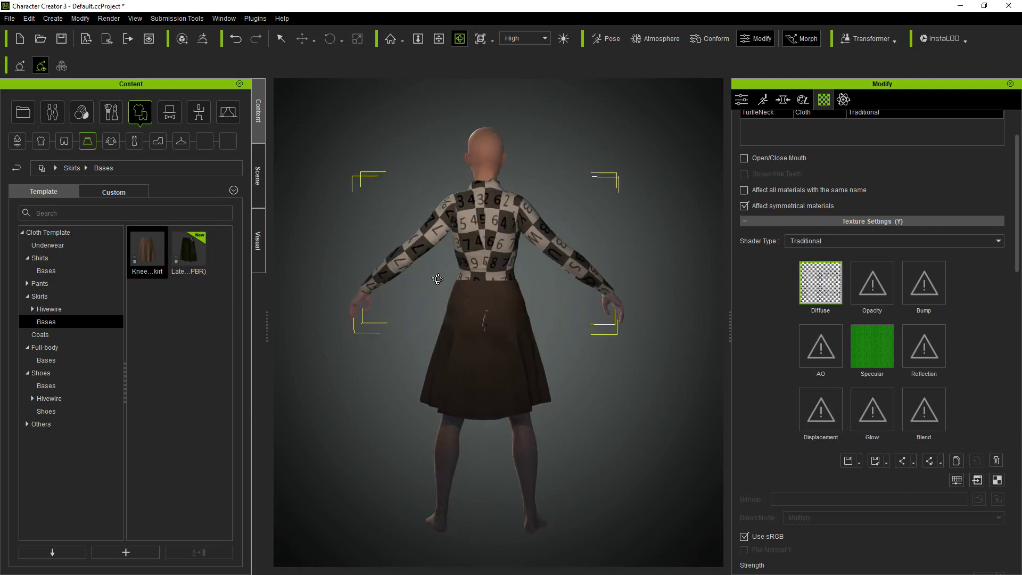
scroll(500, 301, "up", 3)
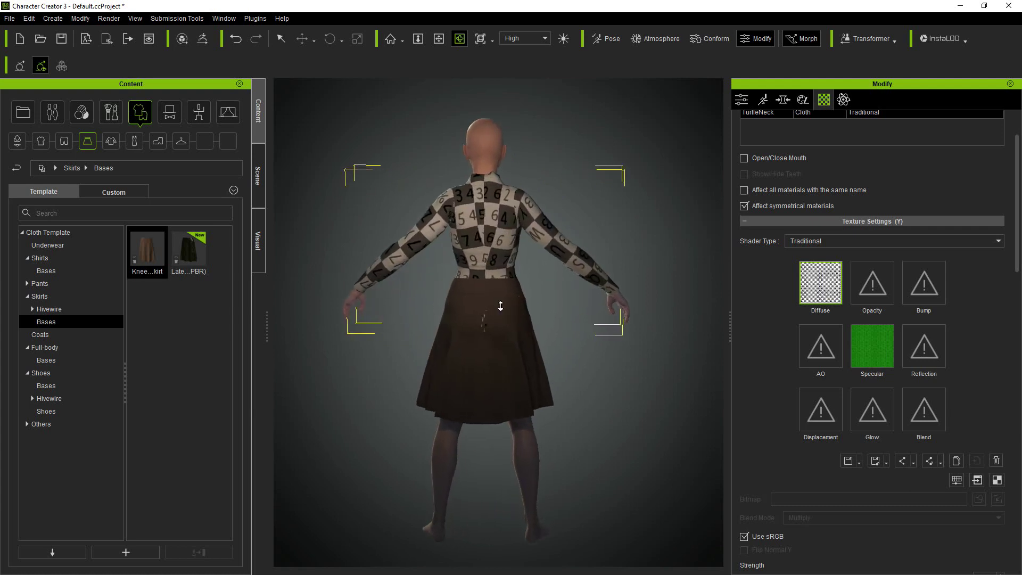
scroll(499, 305, "up", 2)
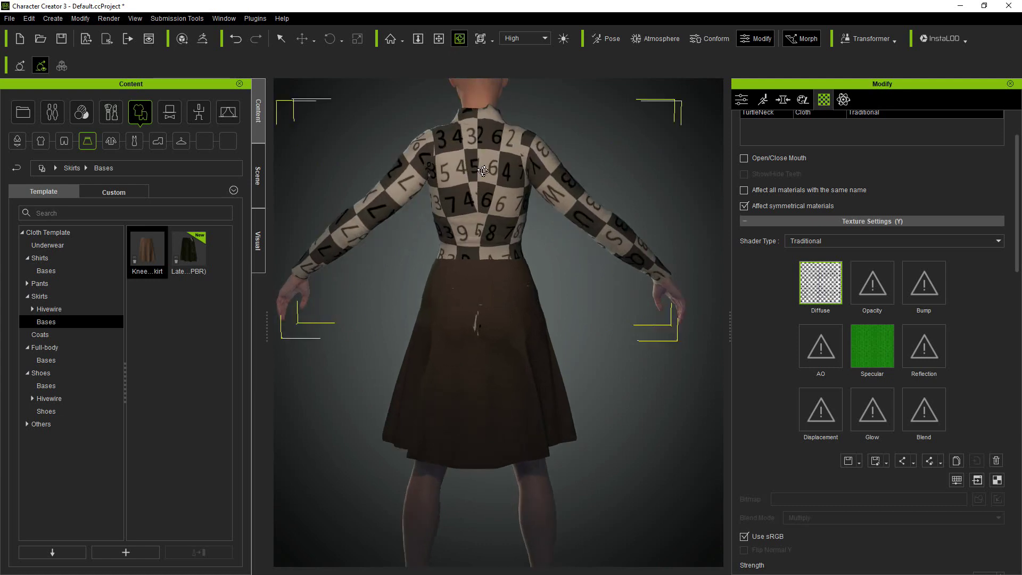
left_click_drag(478, 169, 500, 180)
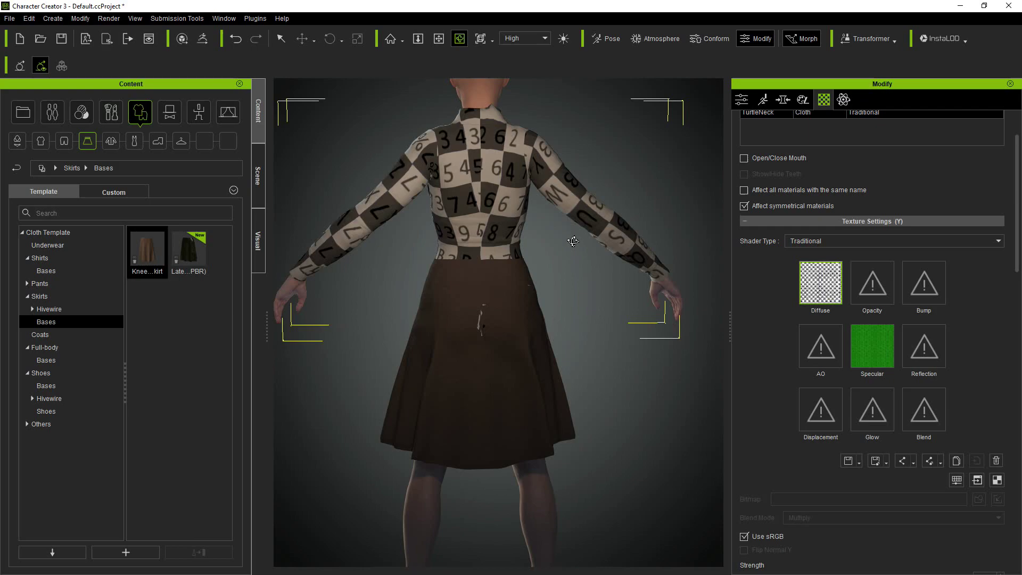
Compare the paint.net grid with the turtleneck front, locating cells 70 and 71 on the chest
key("alt+Tab")
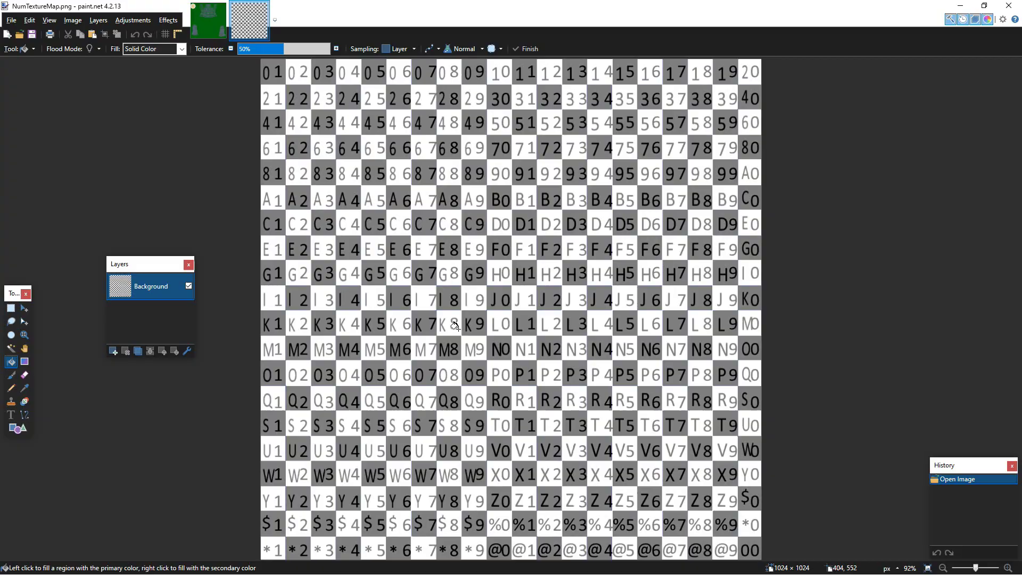
key("alt+Tab")
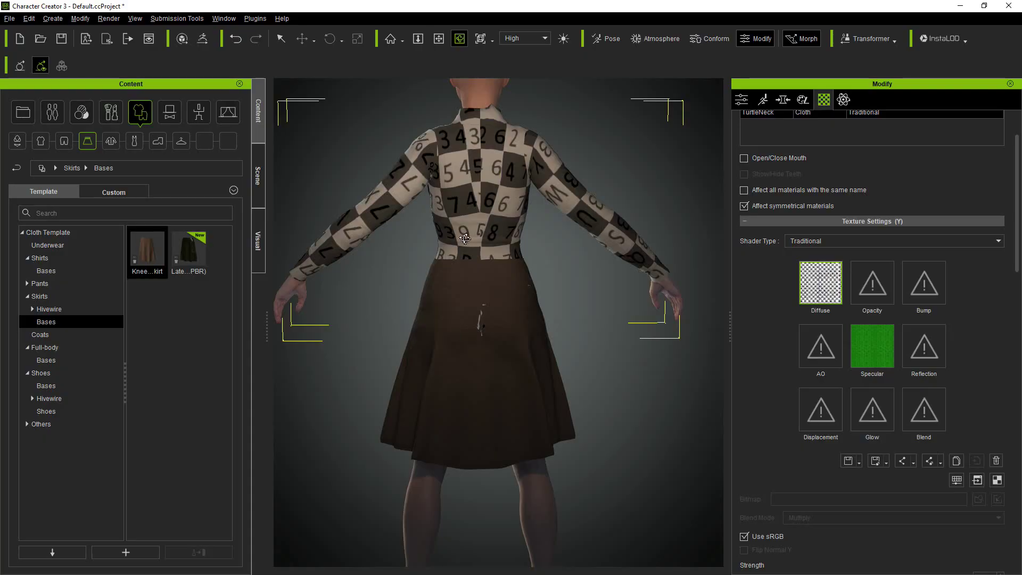
right_click_drag(474, 220, 600, 213)
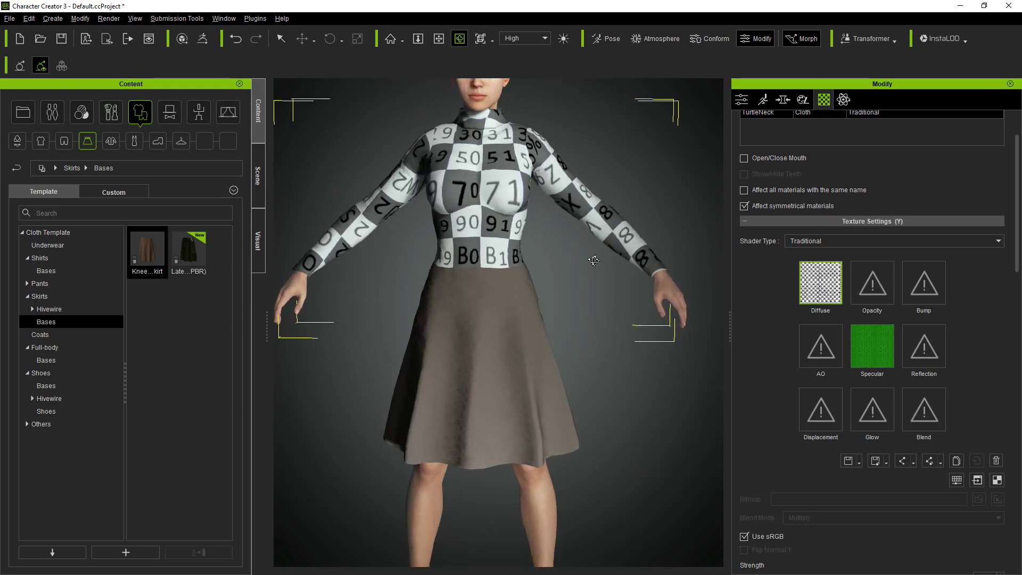
right_click_drag(614, 256, 317, 335)
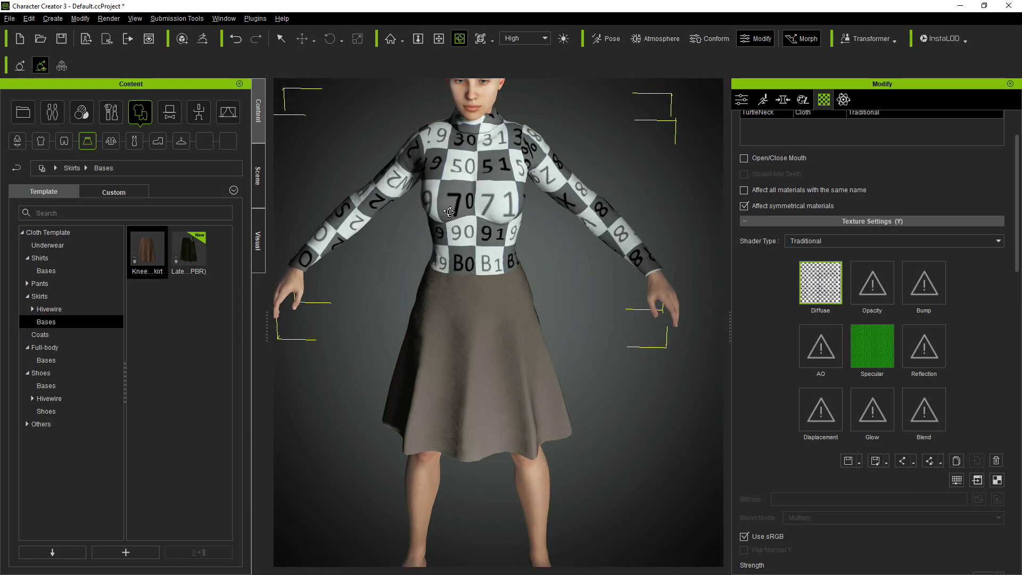
Add a new empty Layer 2 above the numbered NumTextureMap.png background
key("alt+Tab")
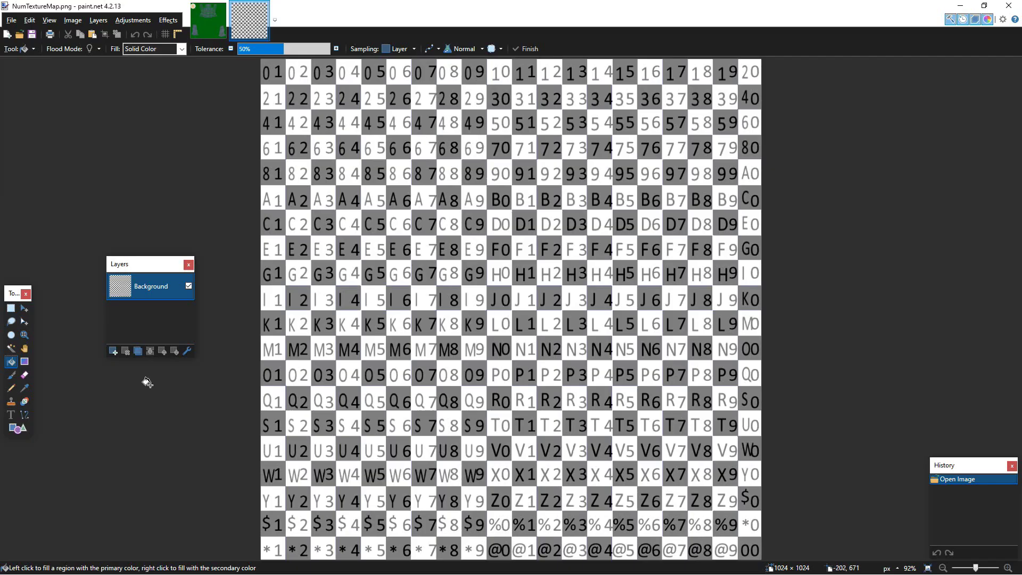
left_click(114, 353)
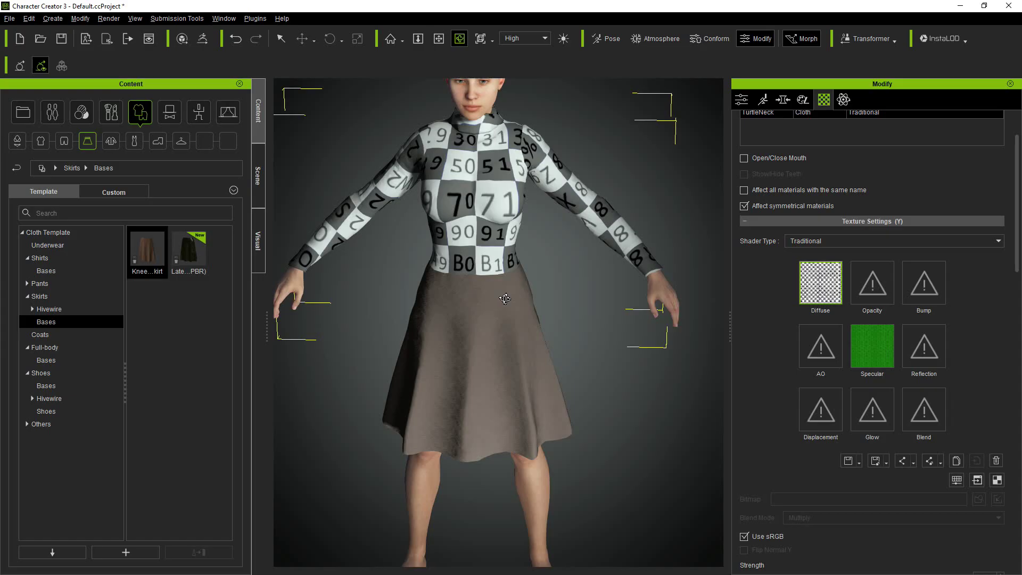
key("alt+Tab")
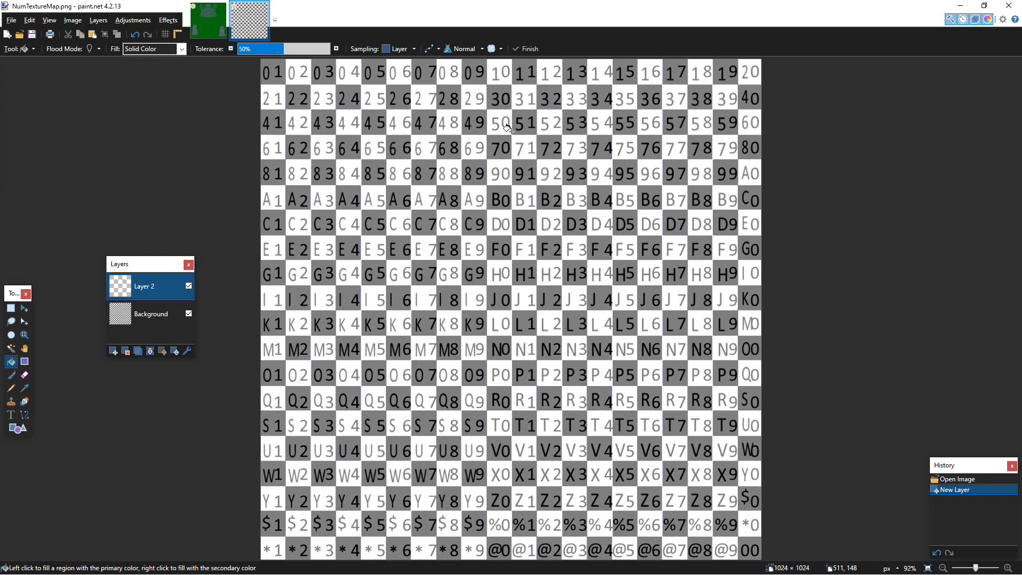
Outline a downward-pointing triangle over cells 70 and 71 with the Line/Curve tool
left_click(17, 428)
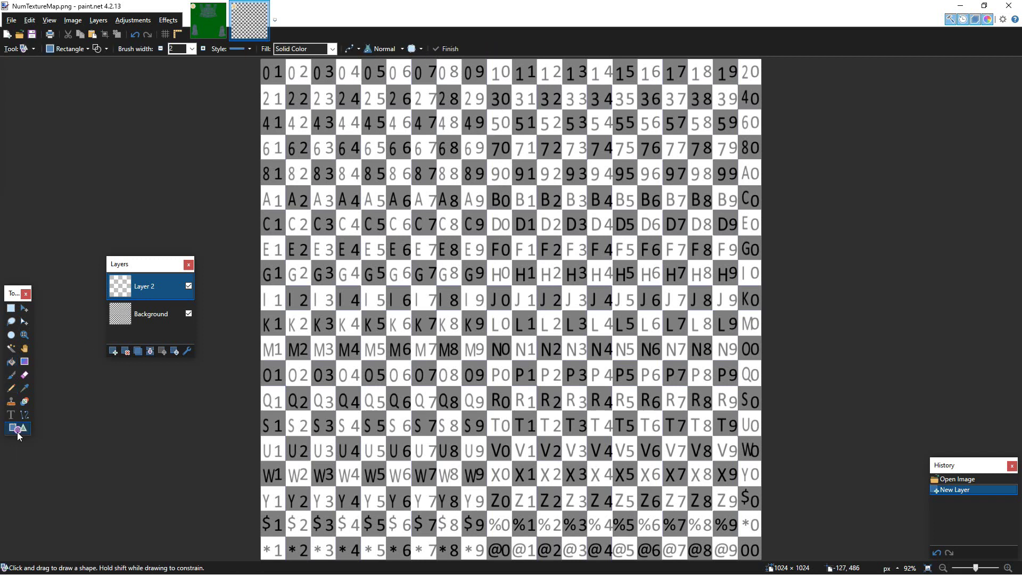
left_click(25, 415)
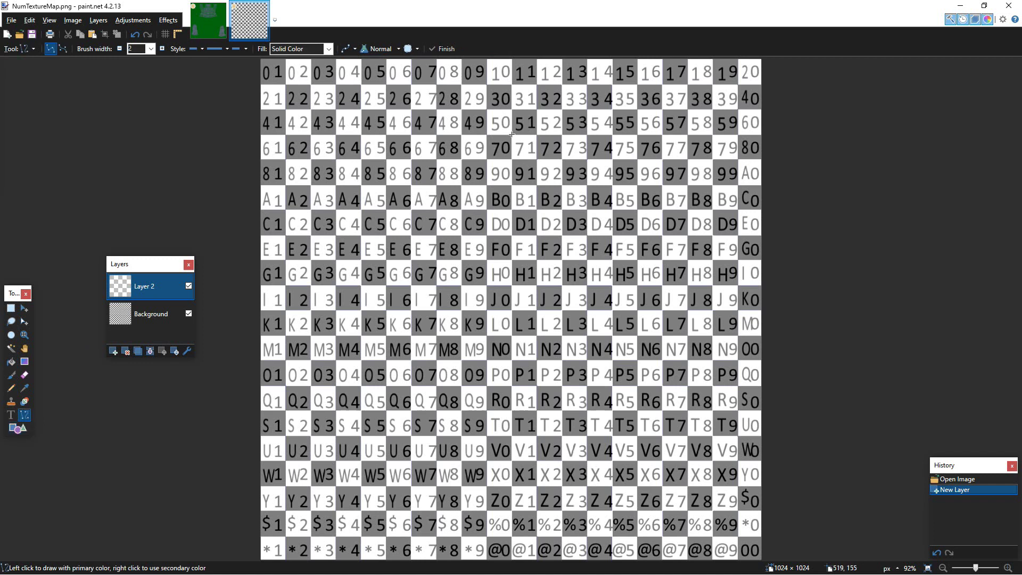
mouse_move(496, 121)
left_mouse_down()
mouse_move(511, 152)
mouse_move(518, 141)
left_mouse_up()
key("ctrl+z")
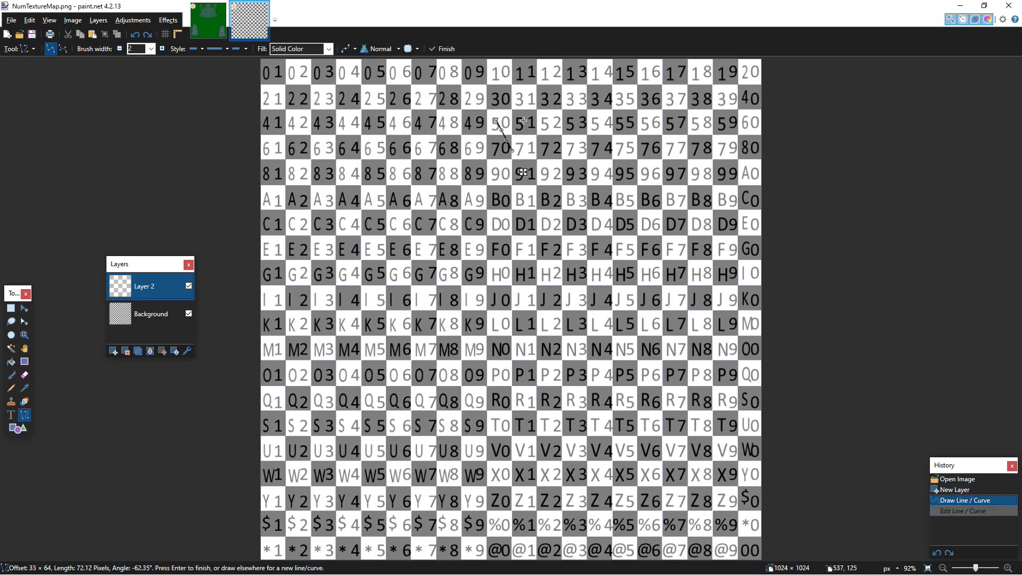
mouse_move(527, 120)
left_mouse_down()
mouse_move(511, 151)
mouse_move(498, 122)
mouse_move(527, 122)
left_mouse_up()
left_click(509, 128)
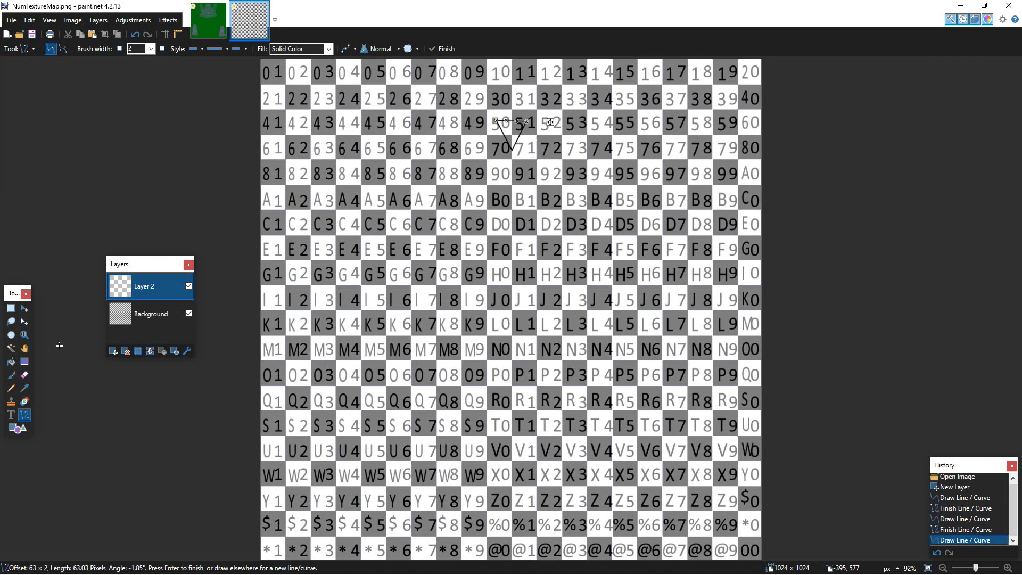
Fill the triangle solid black and select the numbered Background layer
left_click(11, 362)
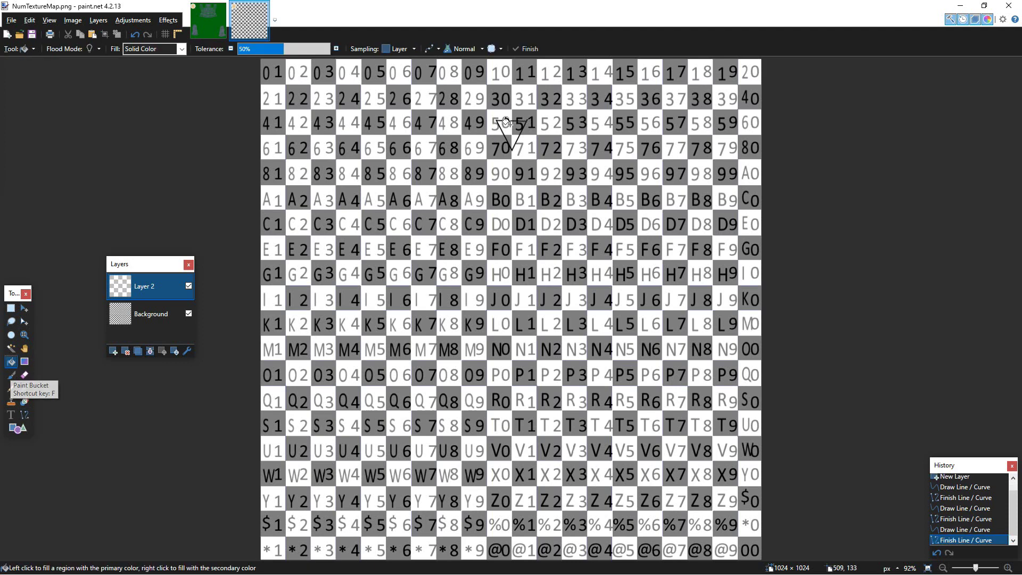
left_click(510, 131)
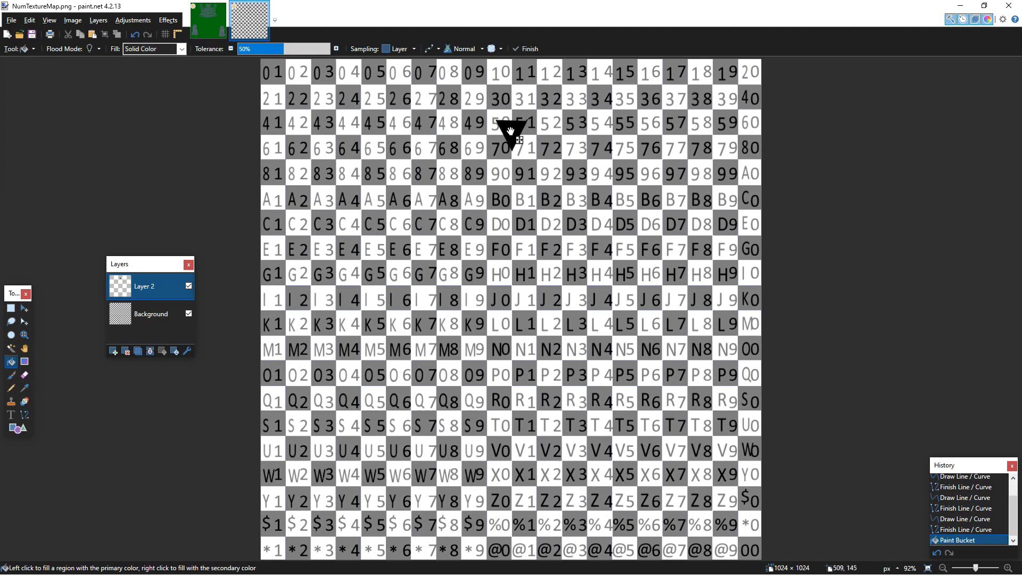
left_click(158, 315)
Delete the numbered background, fill around the triangle white, and save as TestOpacityMap.png
left_click(127, 351)
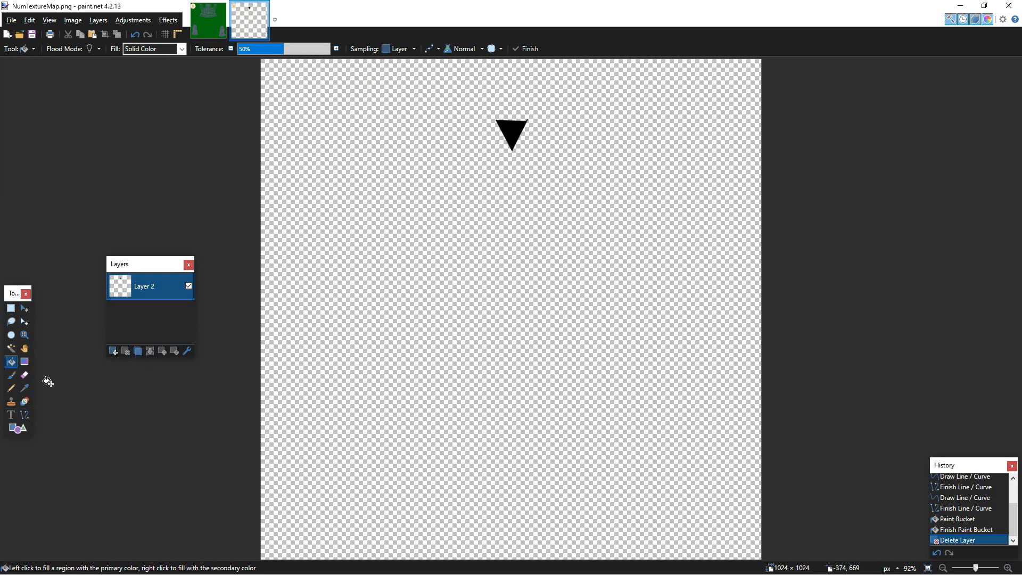
right_click(476, 284)
left_click(11, 20)
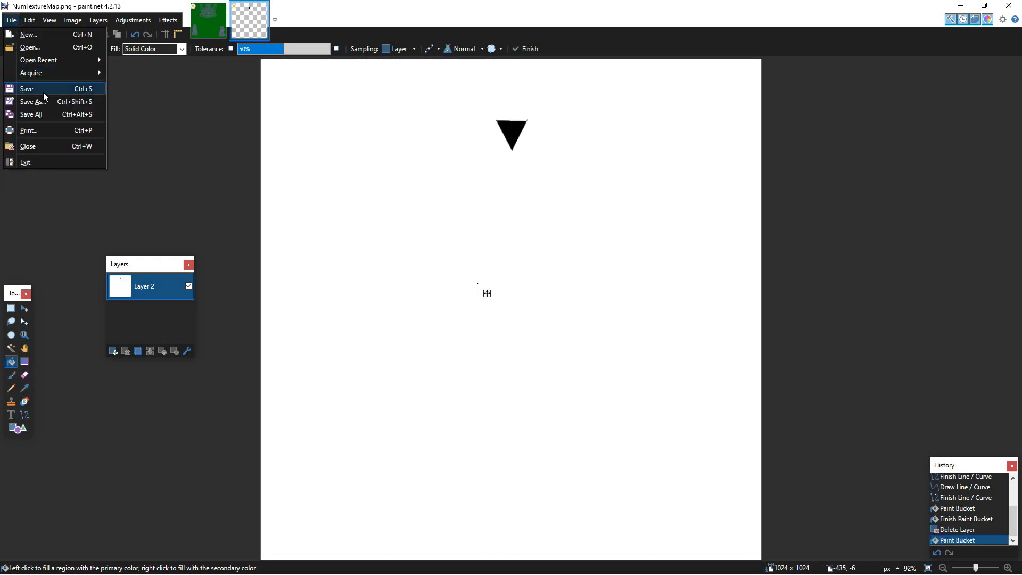
left_click(43, 98)
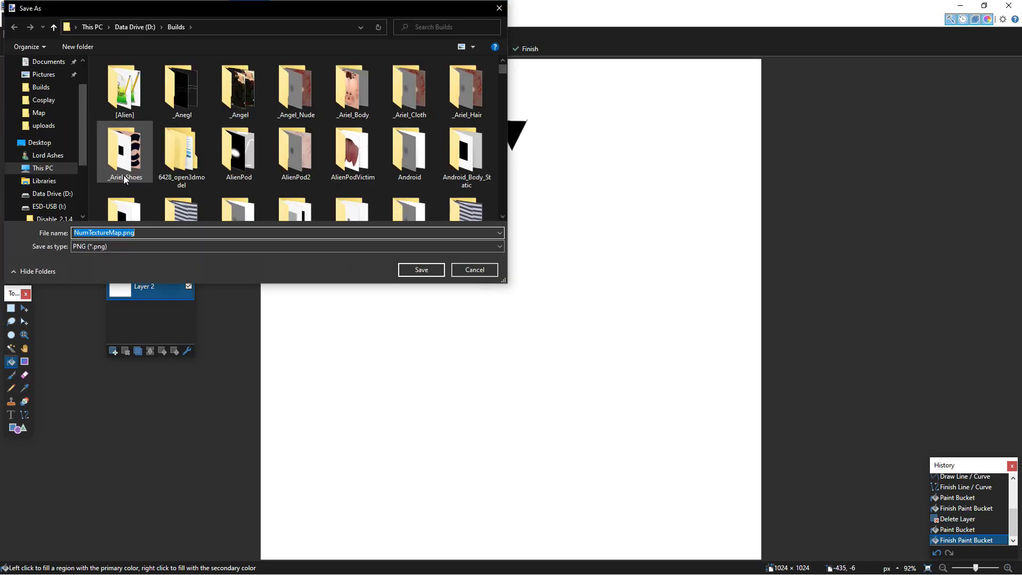
key("shift+Right")
key("shift+Right")
key("shift+Right")
key("shift+Right")
key("shift+Right")
key("shift+Right")
key("shift+Right")
key("shift+Right")
key("shift+Right")
key("shift+Right")
key("shift+Right")
type("TestOpacityMap")
key("Return")
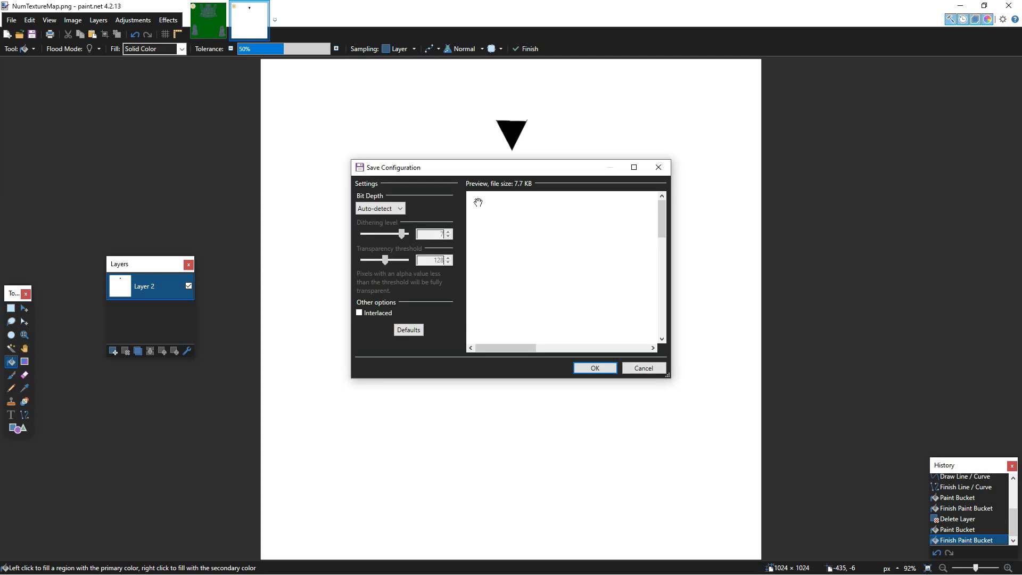
left_click(592, 368)
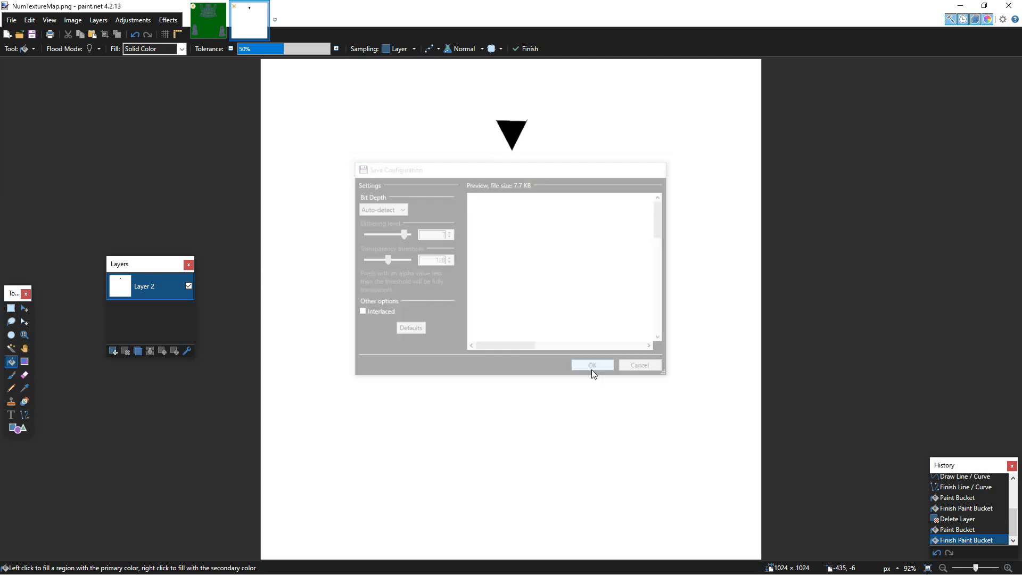
Save another copy as TestOpacityMap.bmp and return to Character Creator 3
left_click(12, 19)
left_click(33, 102)
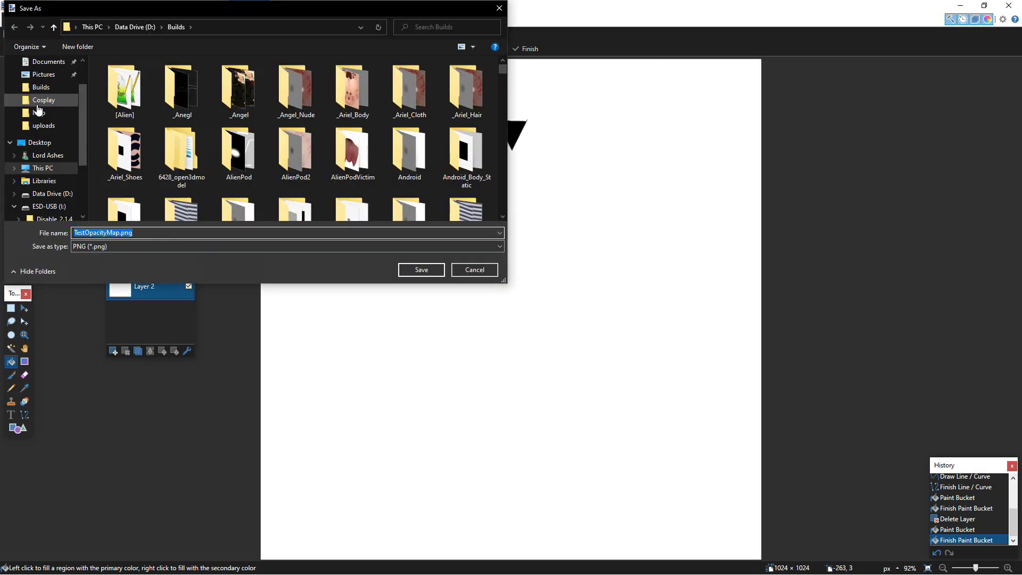
key("Tab")
key("b")
left_click(426, 270)
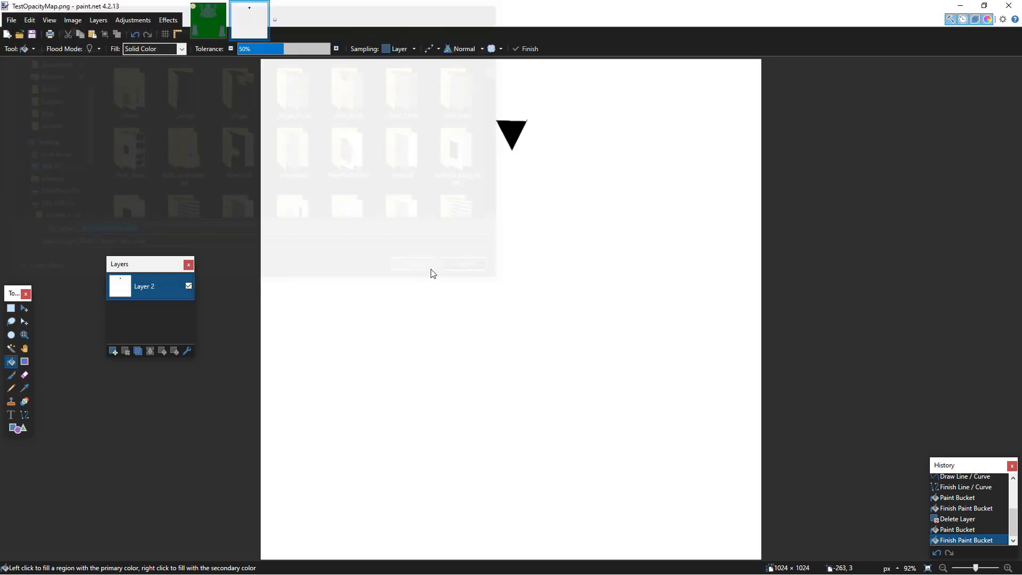
left_click(594, 367)
key("alt+Tab")
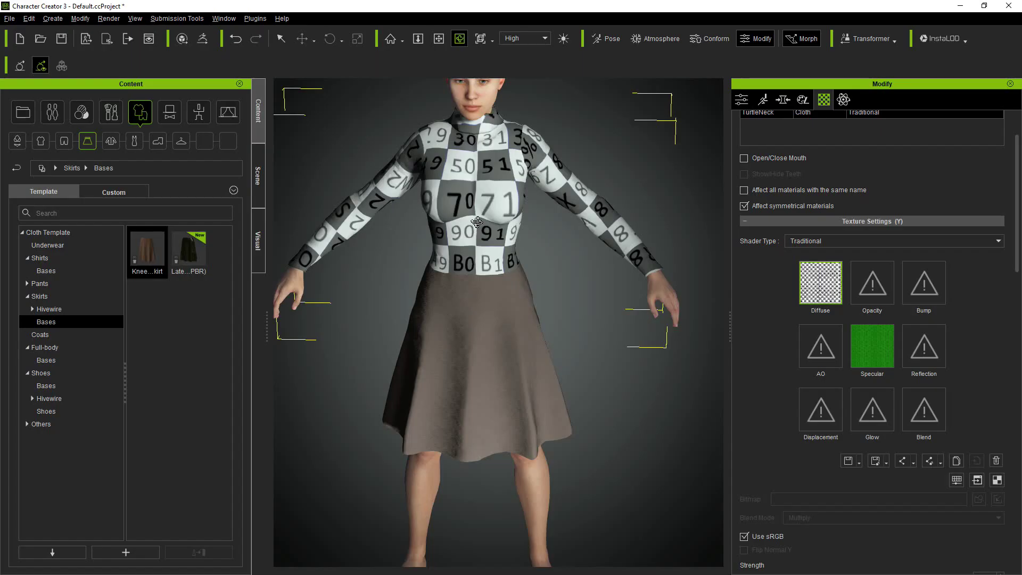
Load TestOpacityMap.bmp into the TurtleNeck's Opacity slot, cutting a triangle in the chest
double_click(870, 287)
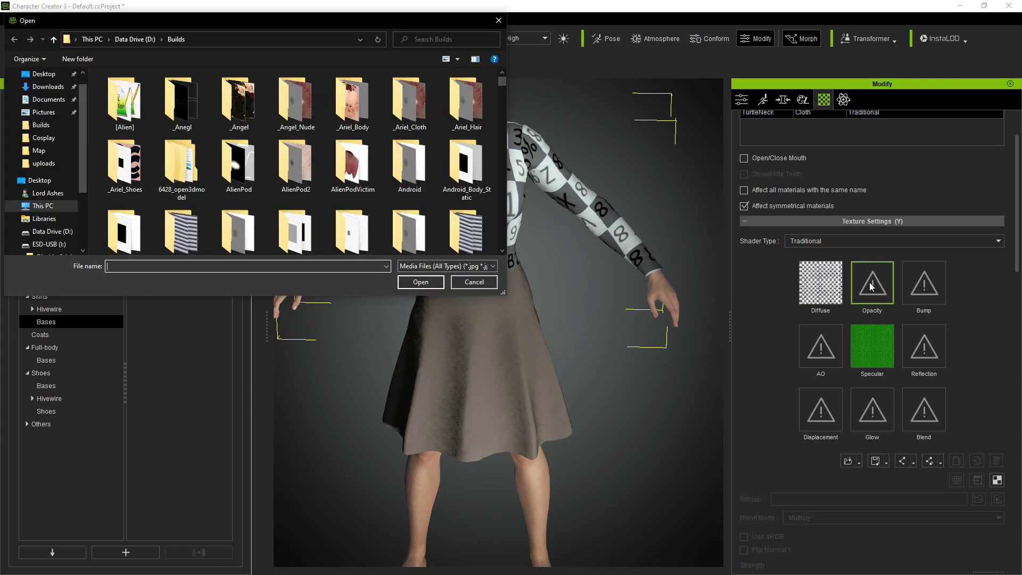
type("TestM")
key("BackSpace")
key("Down")
key("Down")
key("Down")
key("Down")
key("Down")
key("Down")
key("Down")
key("Down")
key("Down")
key("Down")
key("Down")
key("Down")
key("Down")
key("Down")
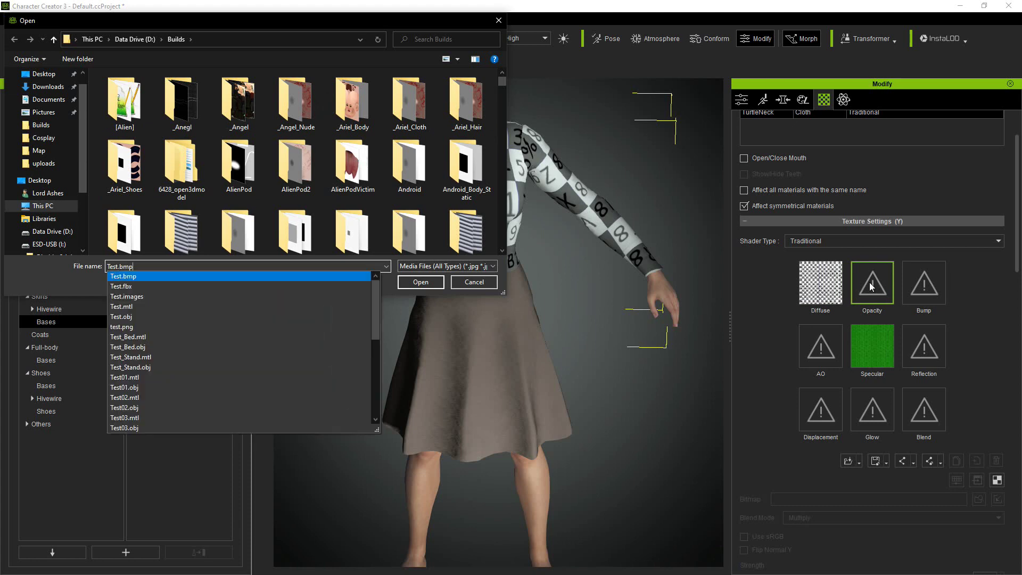
key("Down")
key("Down")
key("Down")
key("Down")
key("Down")
key("Down")
key("Down")
key("Down")
key("Down")
key("Down")
key("Down")
key("Down")
key("Down")
key("Down")
key("Down")
key("Down")
key("Down")
key("Down")
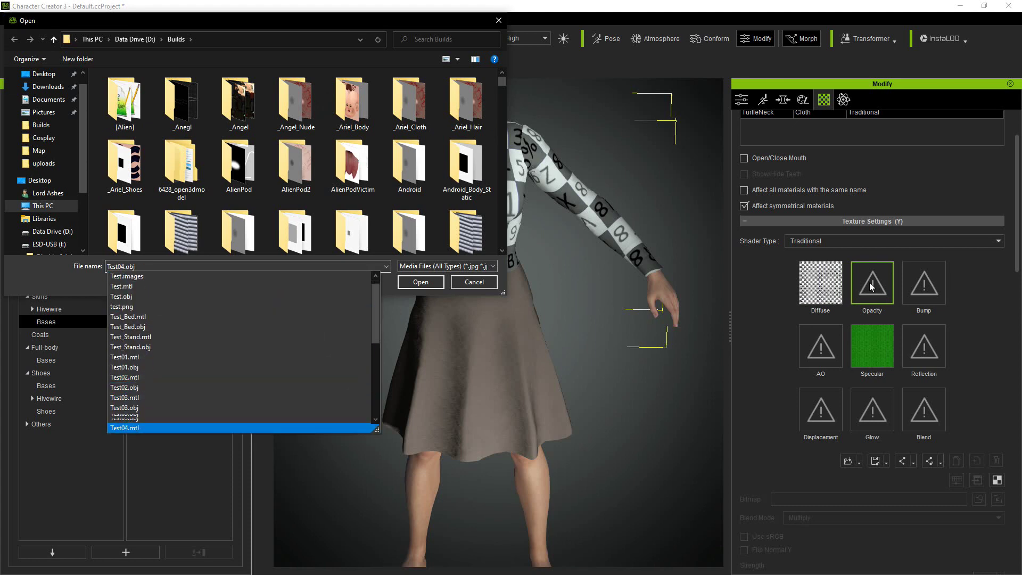
key("Down")
key("Down")
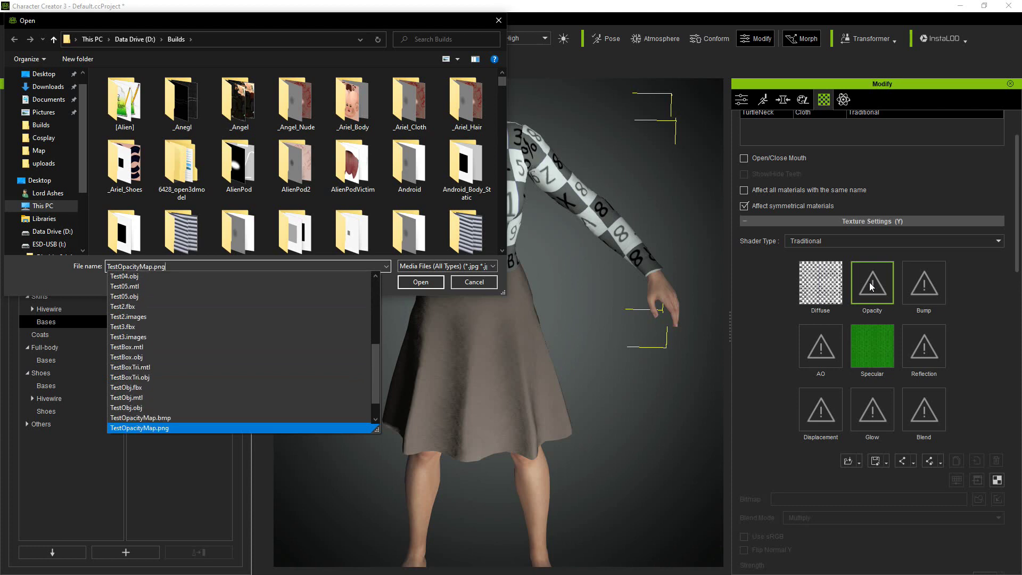
key("Up")
key("Up")
key("Return")
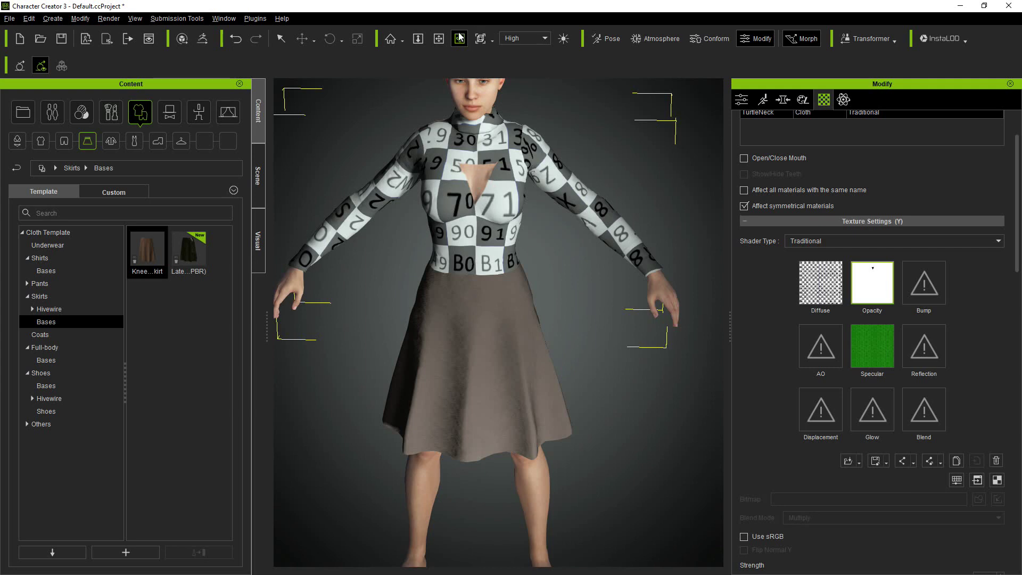
left_click_drag(488, 150, 458, 167)
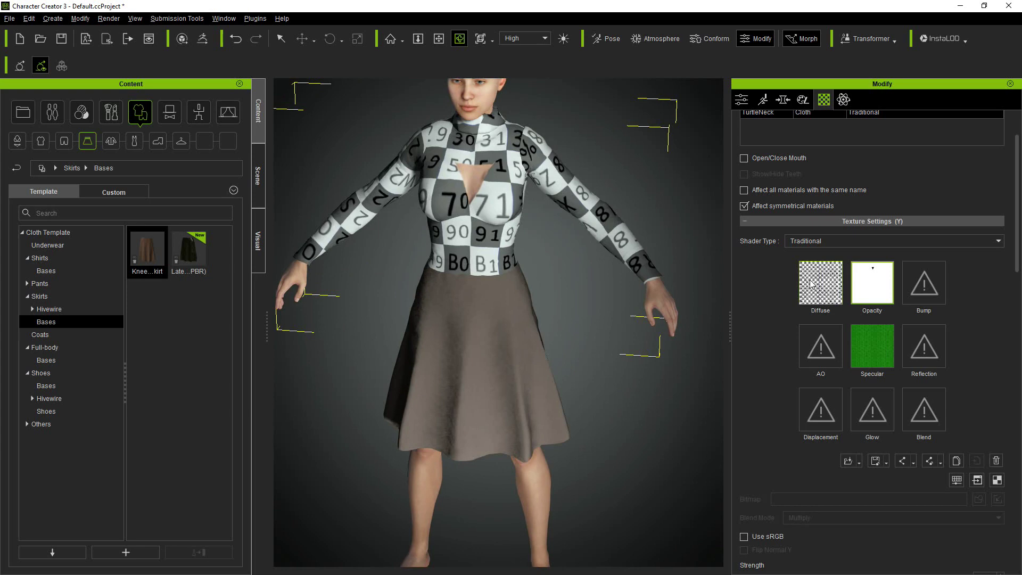
right_click_drag(487, 192, 590, 183)
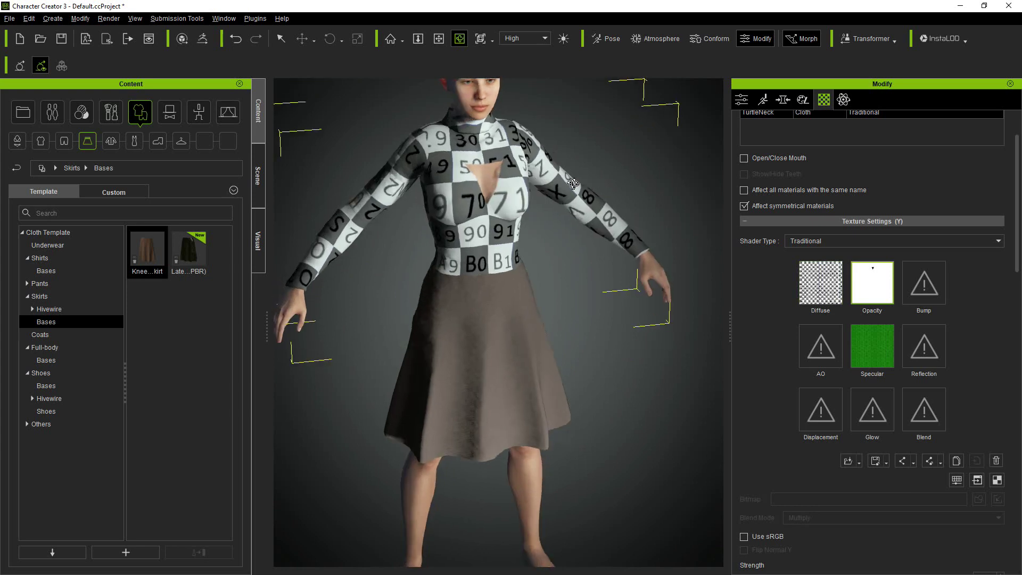
right_click_drag(511, 183, 394, 190)
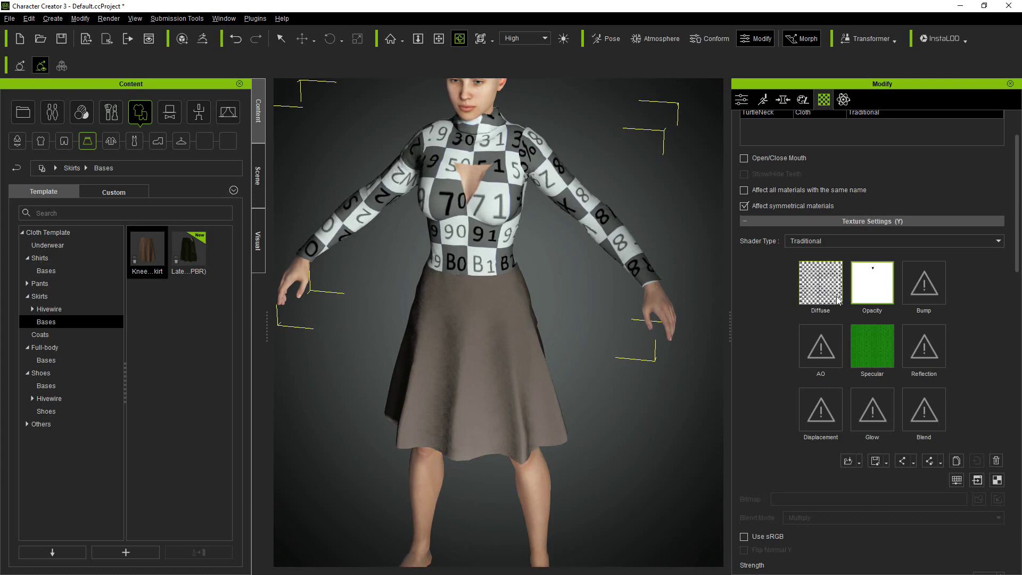
right_click_drag(484, 192, 495, 168)
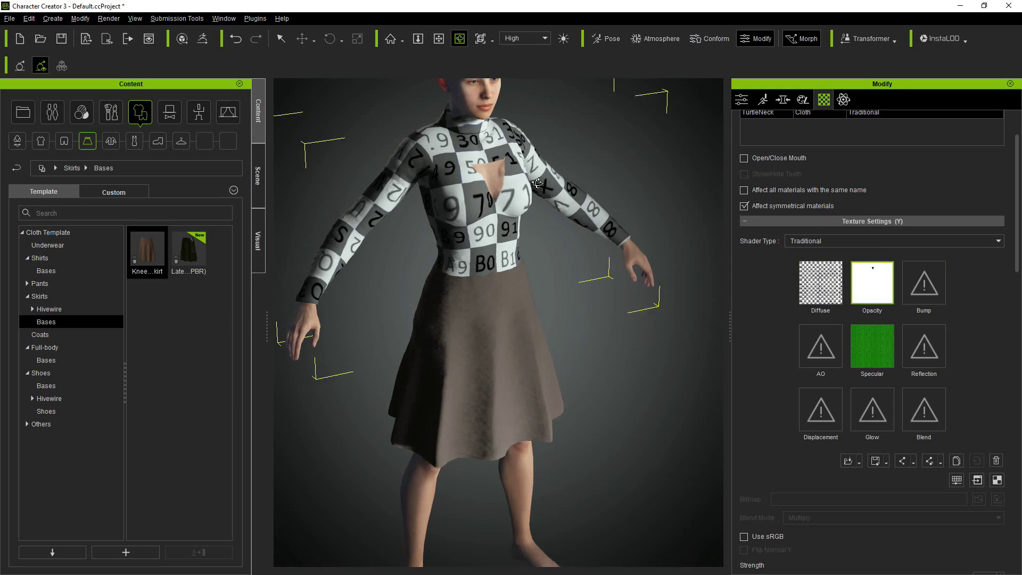
right_click_drag(511, 182, 385, 202)
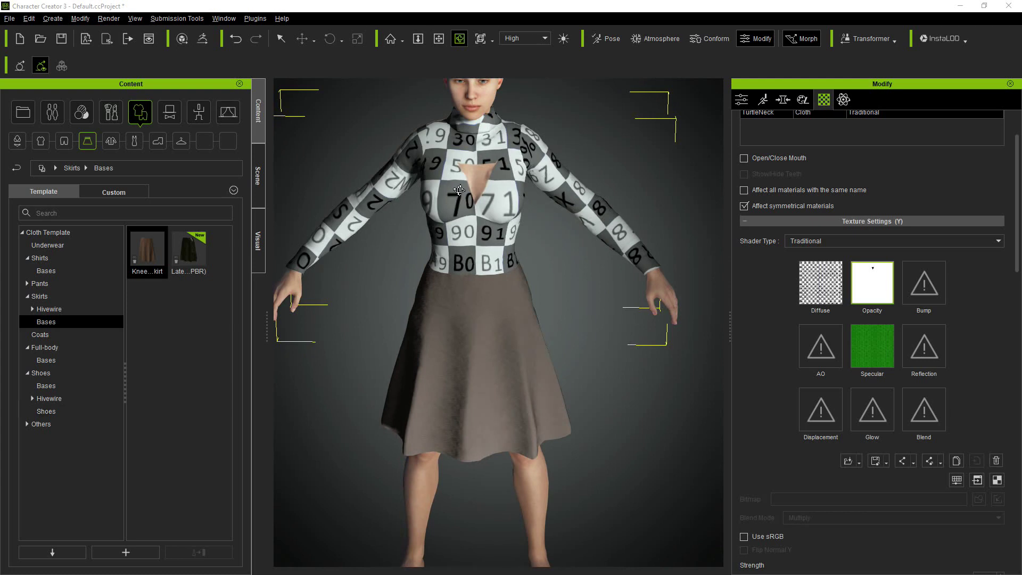
Load brown-leather.jpg from g:\Texture Library as the TurtleNeck's diffuse map
double_click(820, 290)
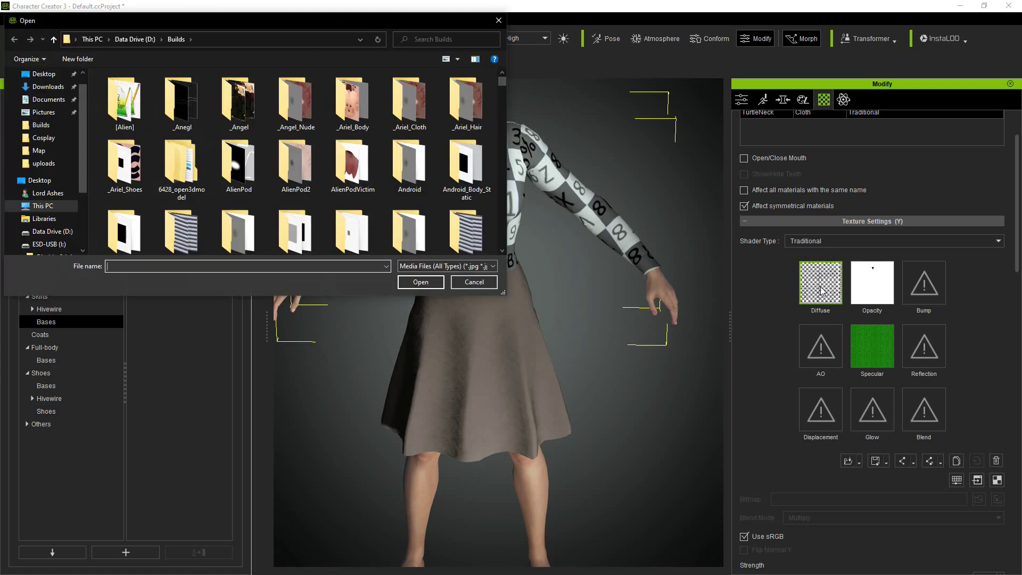
type("g:\\Tex")
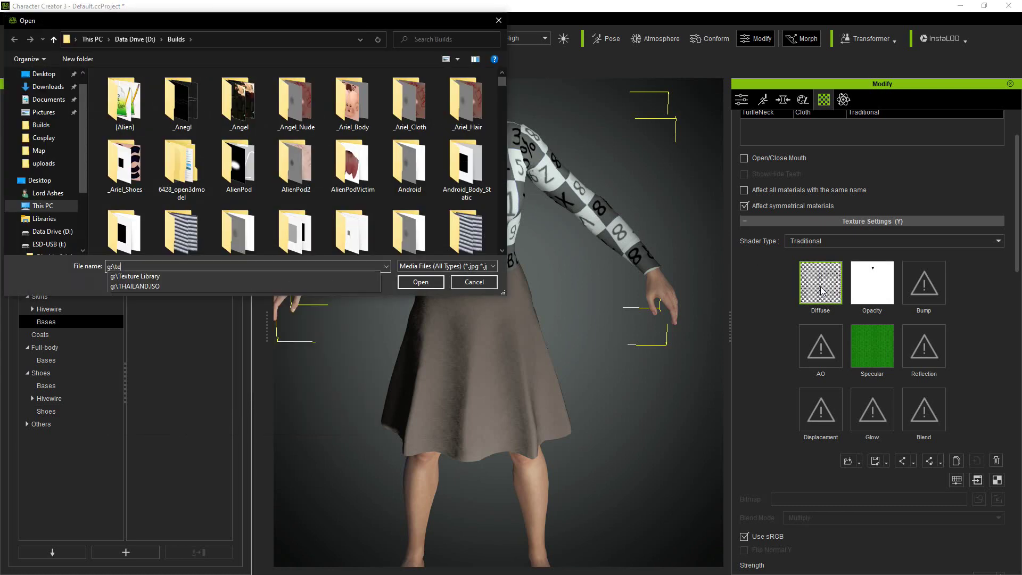
key("Down")
key("Return")
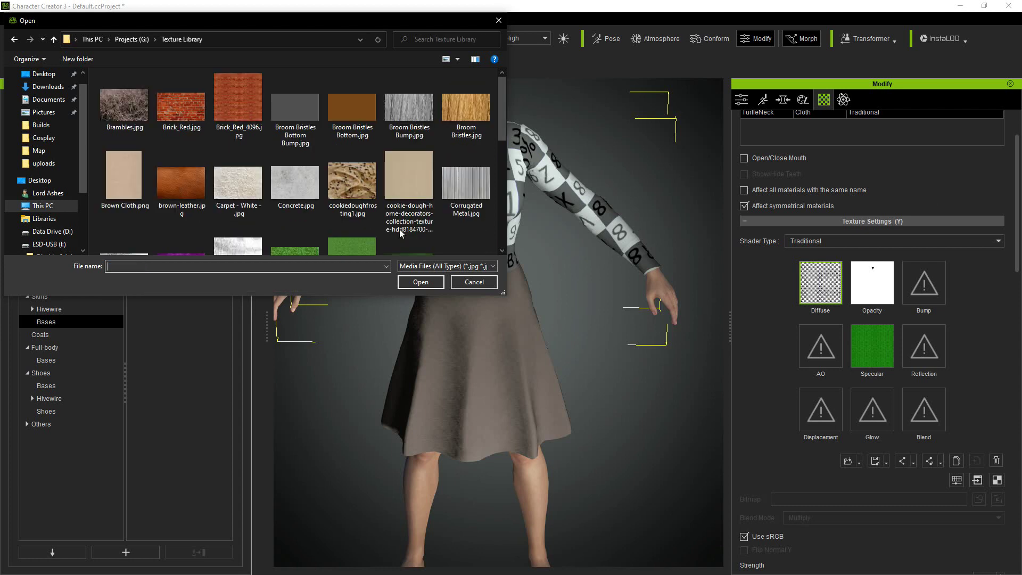
mouse_move(500, 117)
left_mouse_down()
mouse_move(497, 207)
mouse_move(503, 107)
left_mouse_up()
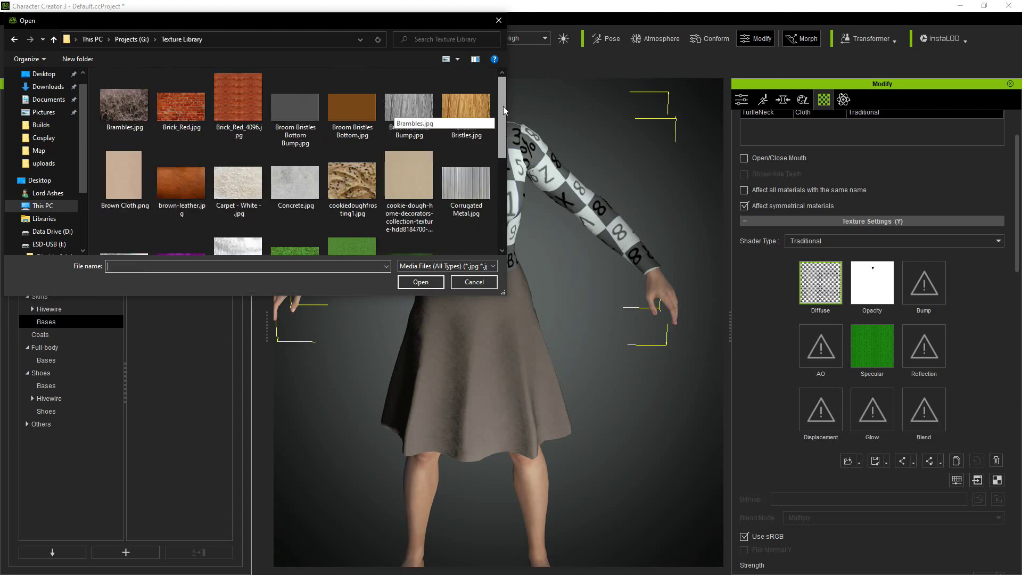
left_click(201, 212)
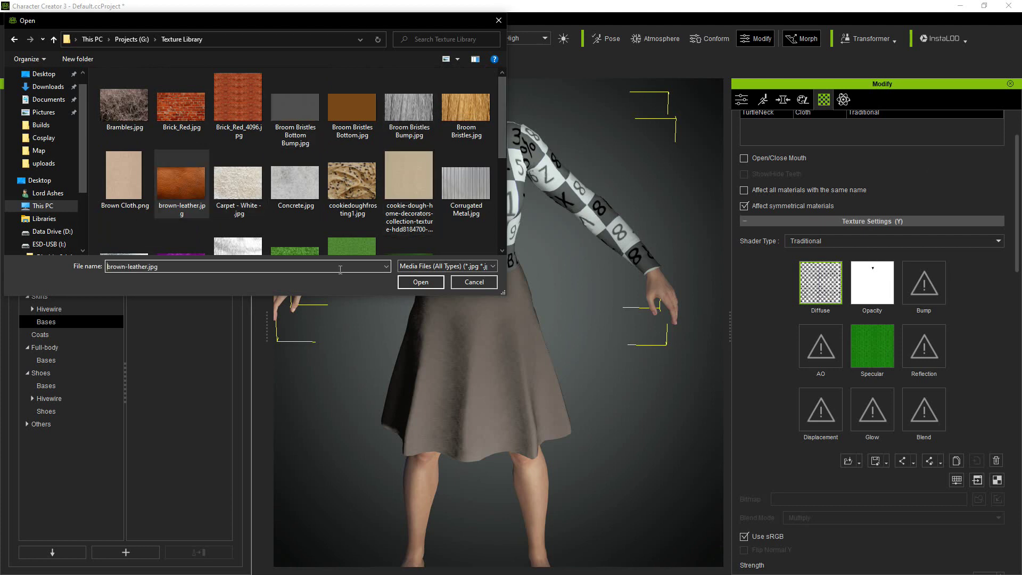
left_click(402, 282)
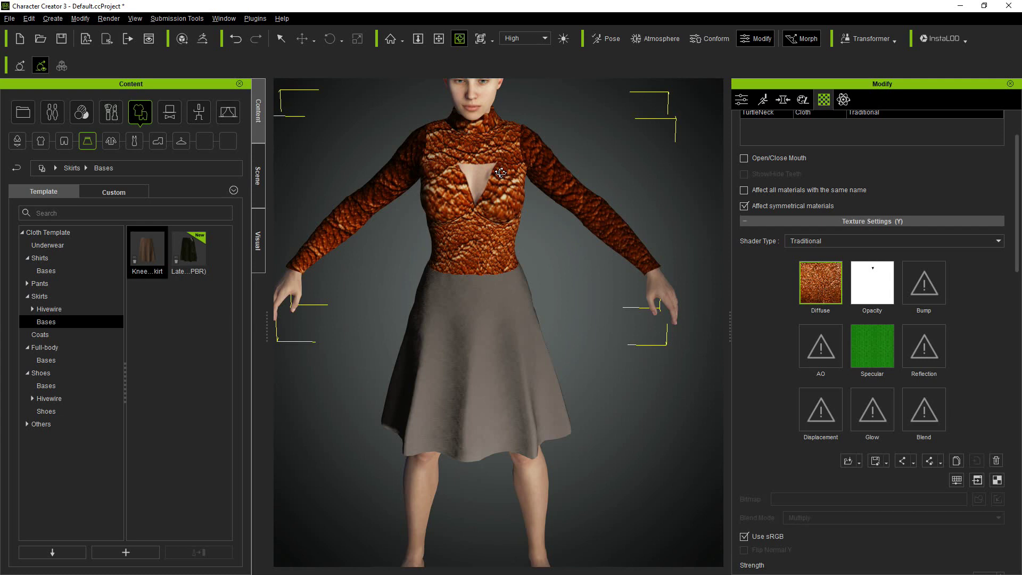
right_click_drag(501, 172, 578, 182)
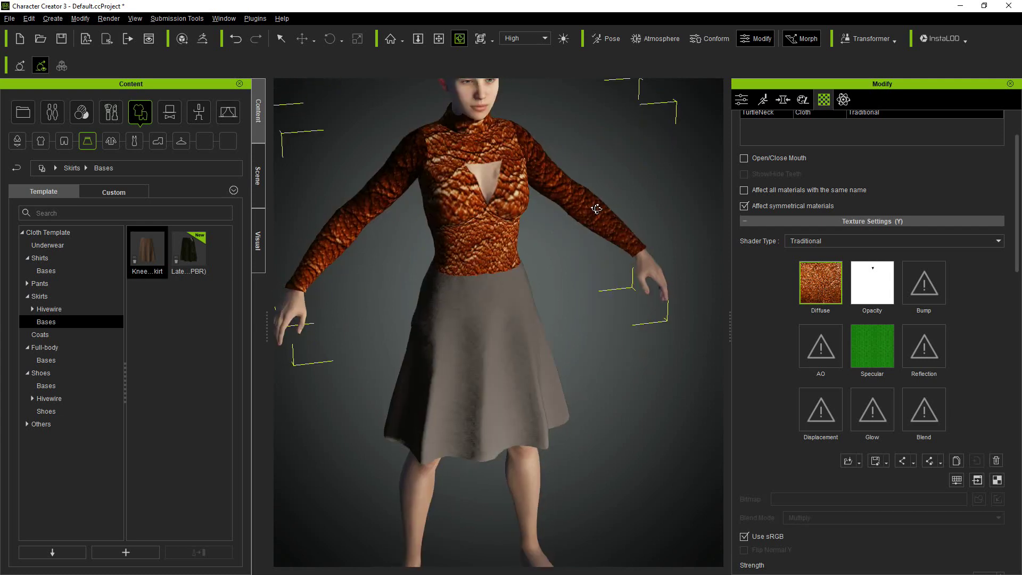